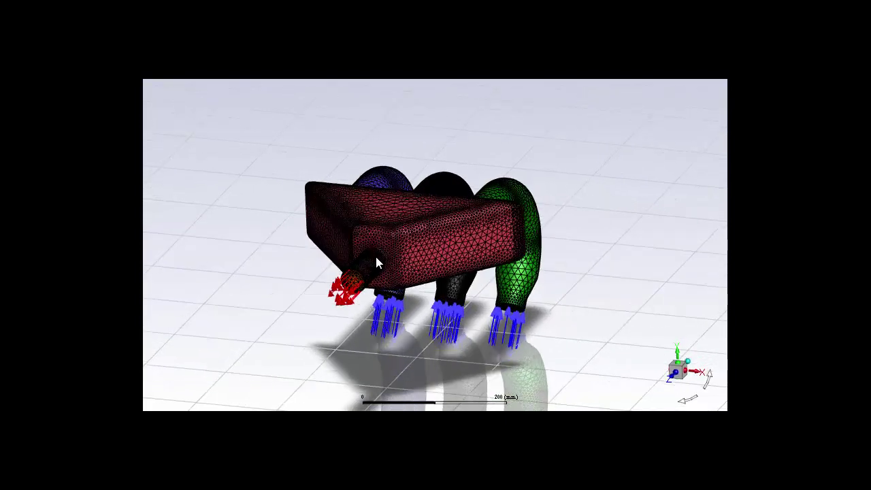
Step: In the results preview, rotate the manifold, set fluid-region-1 to tet fill, and edit velo-inlet_1's velocity
{"action": "left_click_drag", "start_coordinate": [577, 255], "coordinate": [457, 257]}
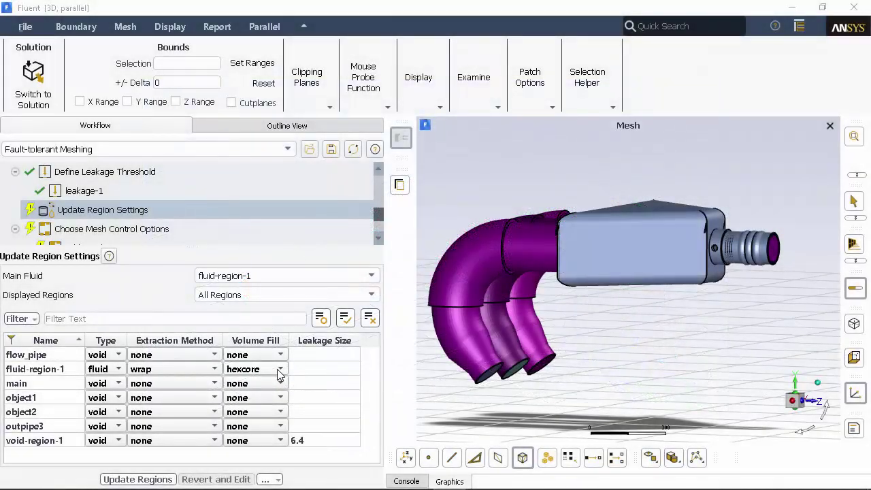
{"action": "left_click", "coordinate": [277, 369]}
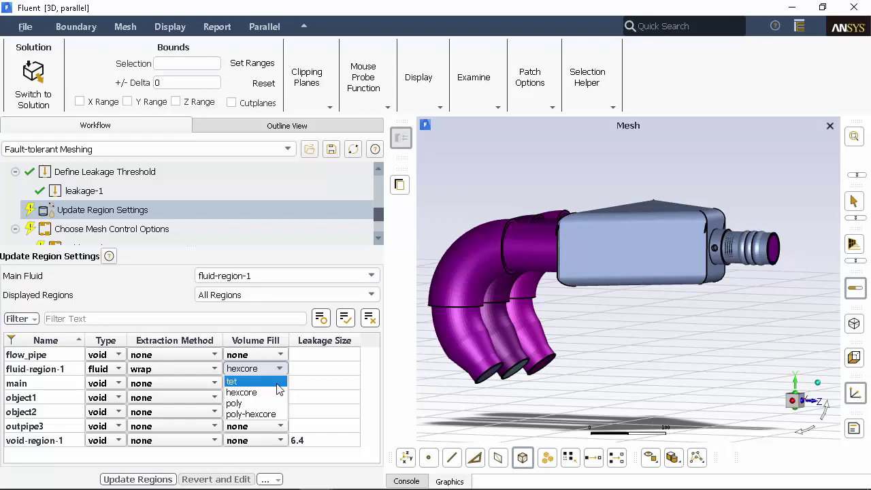
{"action": "left_click", "coordinate": [277, 386]}
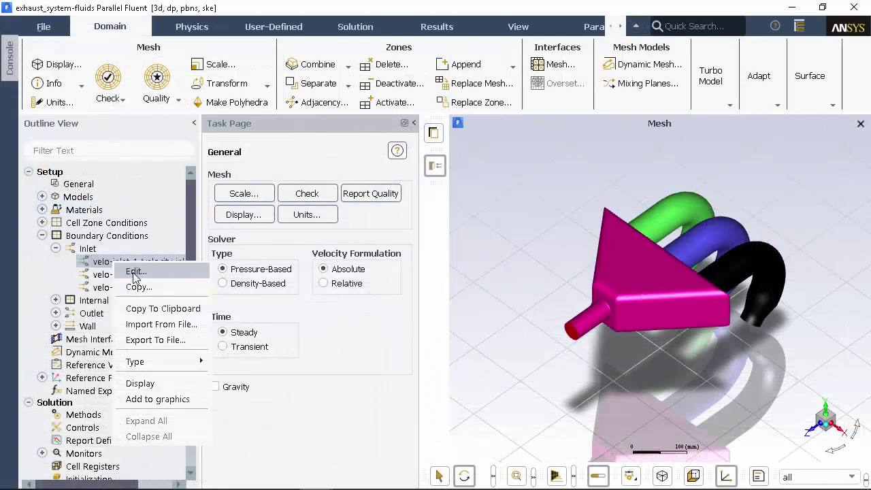
{"action": "left_click", "coordinate": [135, 272]}
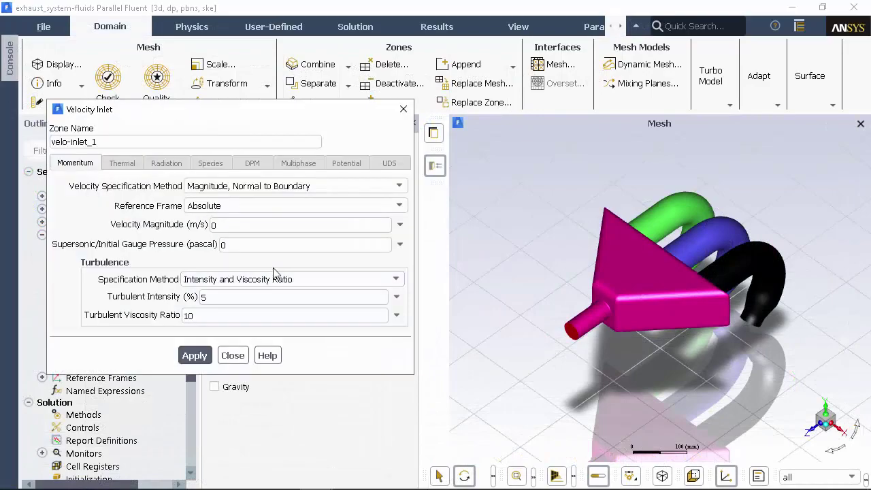
{"action": "left_click", "coordinate": [249, 228]}
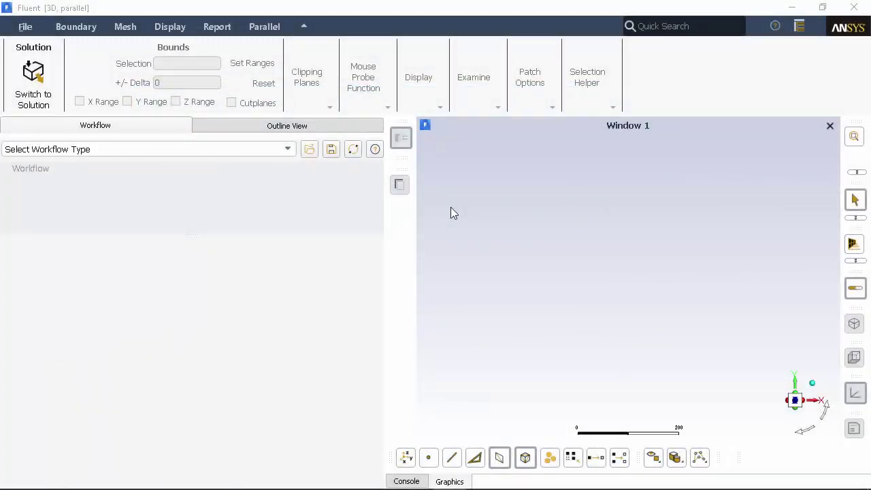
Step: Choose the Fault-tolerant Meshing workflow and pick exhaust_system.fmd as the CAD file in Import CAD
{"action": "left_click", "coordinate": [258, 157]}
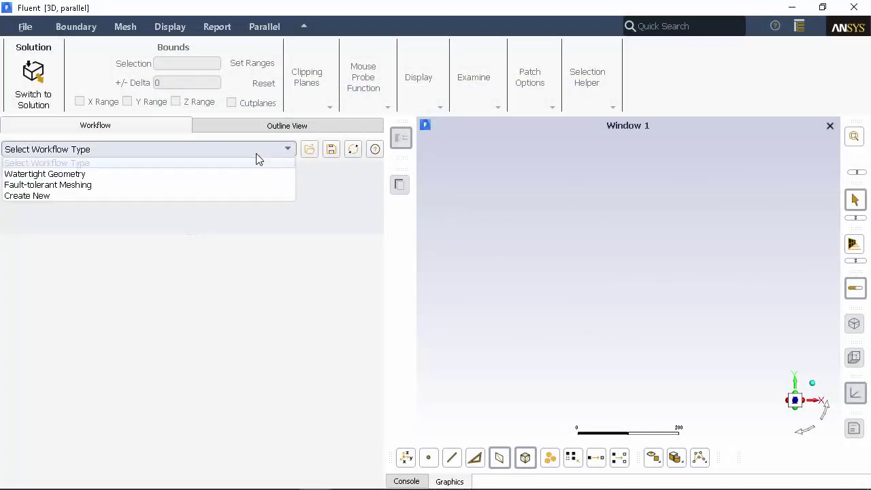
{"action": "left_click", "coordinate": [241, 186]}
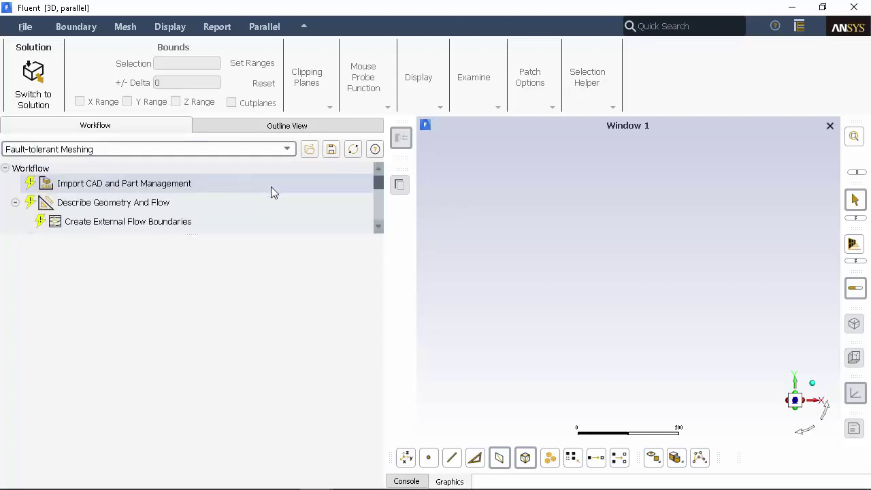
{"action": "left_click", "coordinate": [271, 185]}
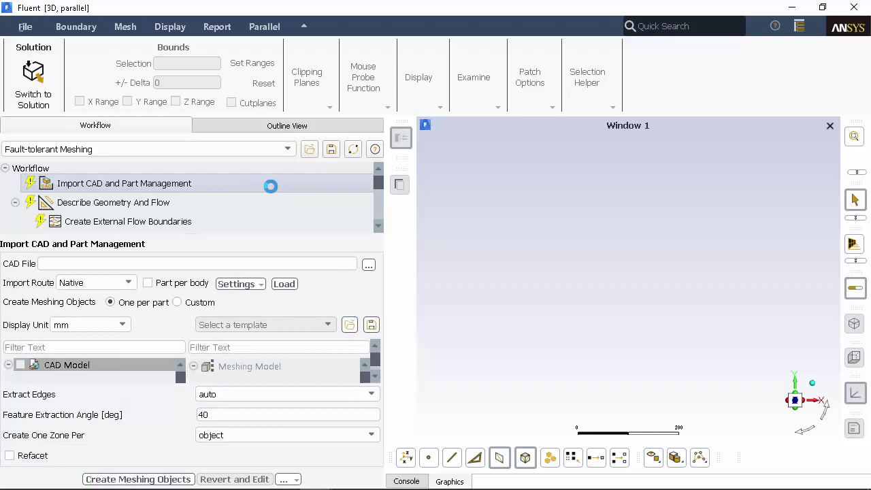
{"action": "left_click", "coordinate": [368, 264]}
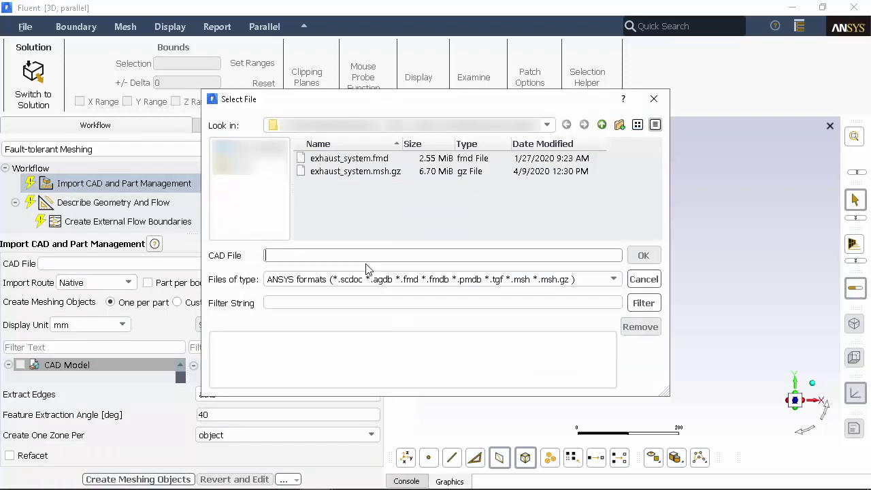
{"action": "left_click", "coordinate": [404, 161]}
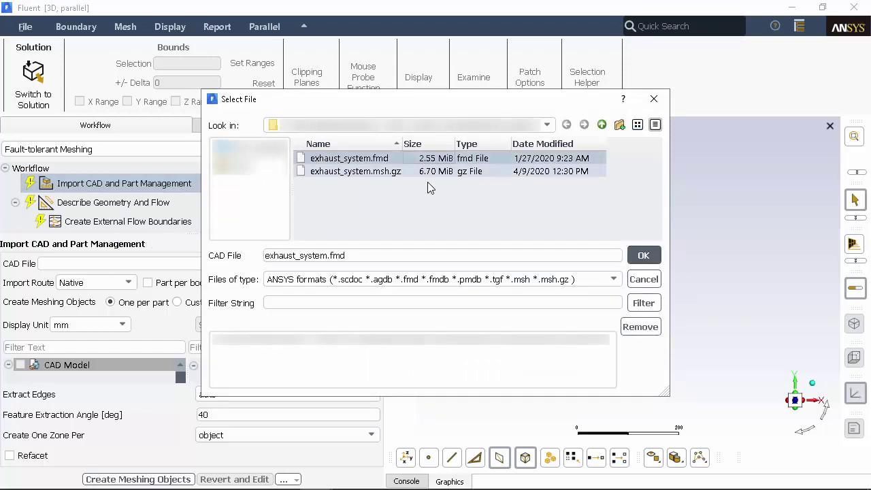
{"action": "left_click", "coordinate": [642, 256]}
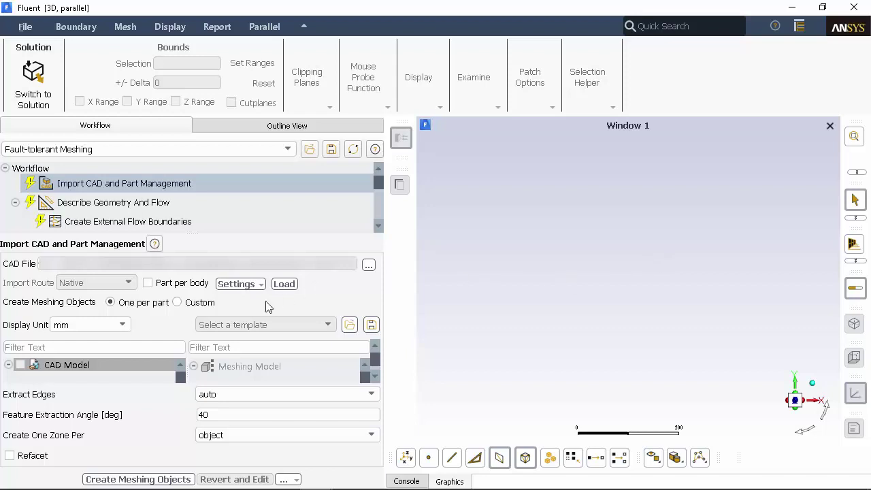
Step: Load the CAD parts with Custom creation and move all five parts into the Meshing Model
{"action": "left_click", "coordinate": [195, 303]}
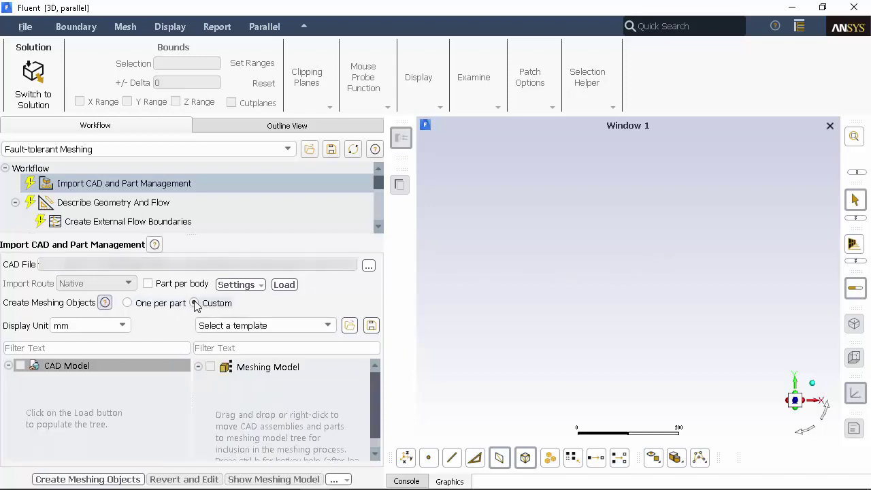
{"action": "left_click", "coordinate": [284, 286]}
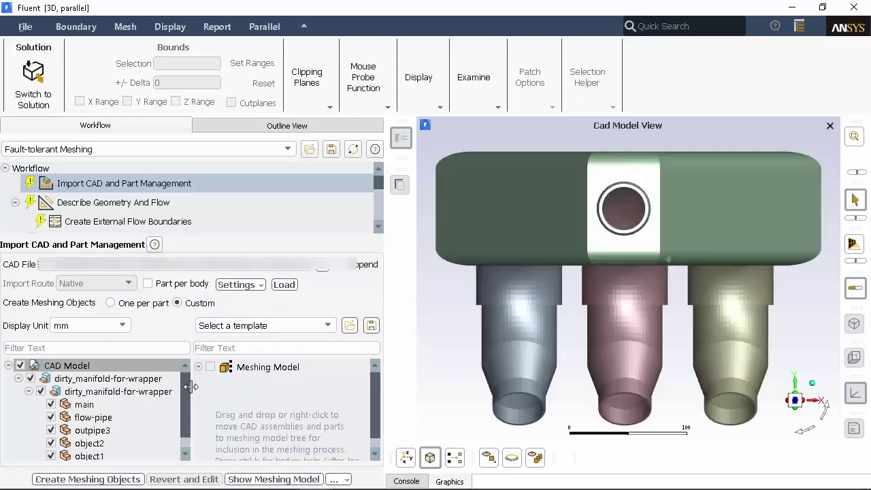
{"action": "mouse_move", "coordinate": [187, 392]}
{"action": "left_mouse_down"}
{"action": "mouse_move", "coordinate": [184, 406]}
{"action": "mouse_move", "coordinate": [188, 379]}
{"action": "left_mouse_up"}
{"action": "left_click", "coordinate": [118, 406]}
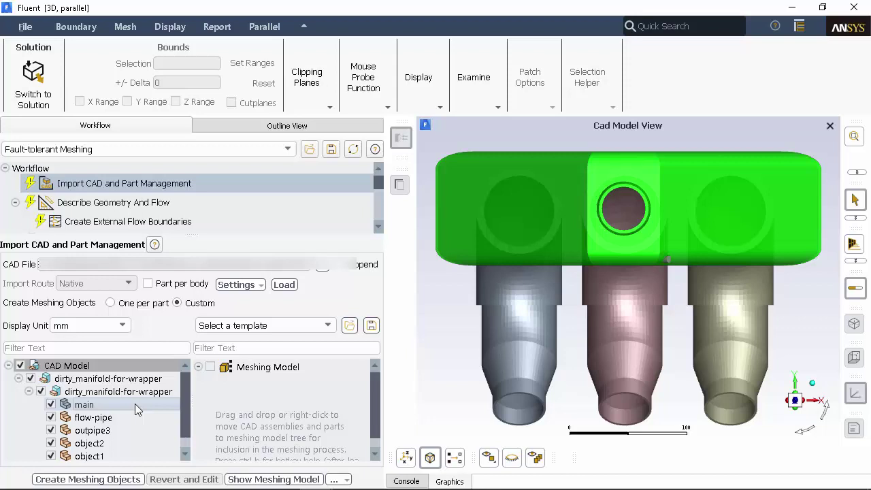
{"action": "left_click", "coordinate": [117, 453], "text": "shift"}
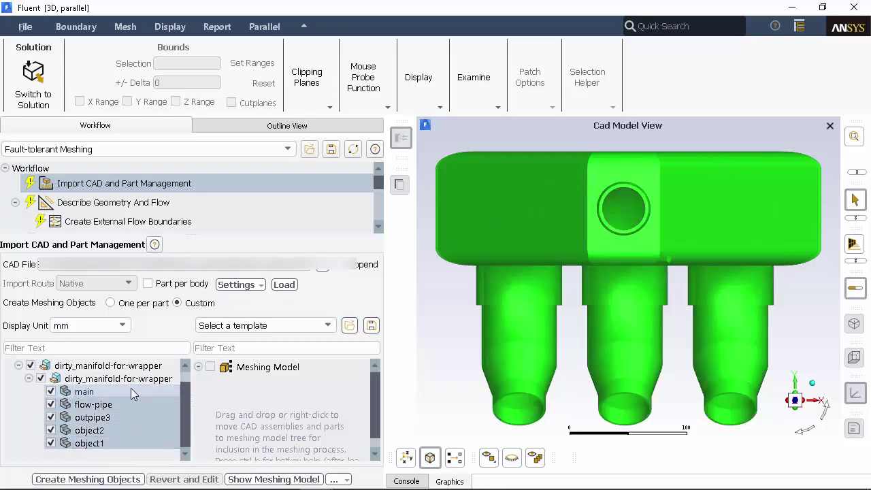
{"action": "left_click_drag", "start_coordinate": [131, 389], "coordinate": [267, 372]}
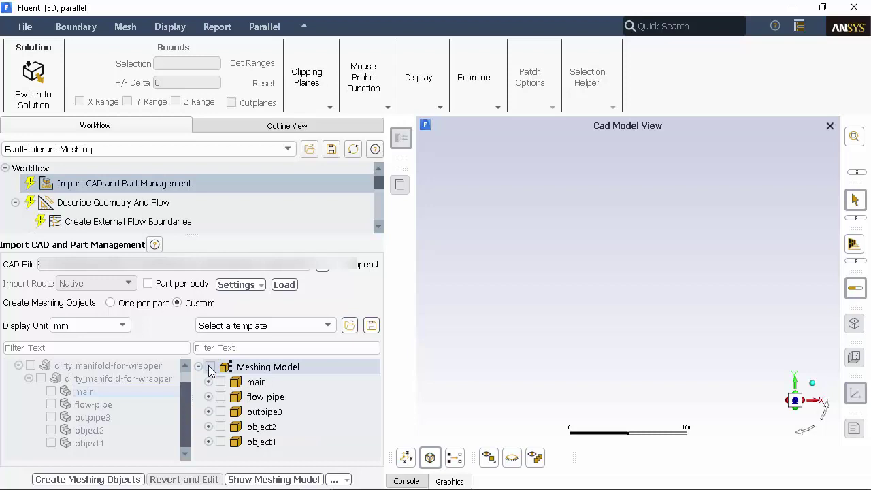
{"action": "left_click", "coordinate": [210, 368]}
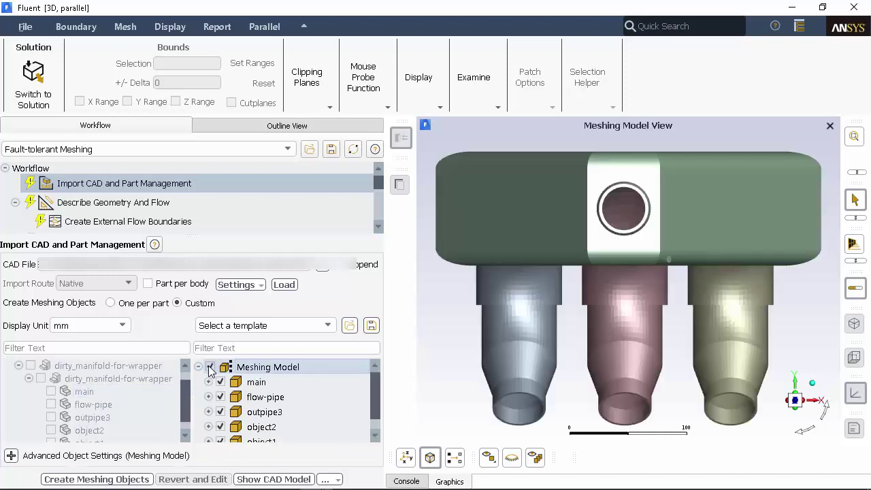
Step: In Advanced Object Settings, set Create One Zone Per to part
{"action": "left_click", "coordinate": [11, 455]}
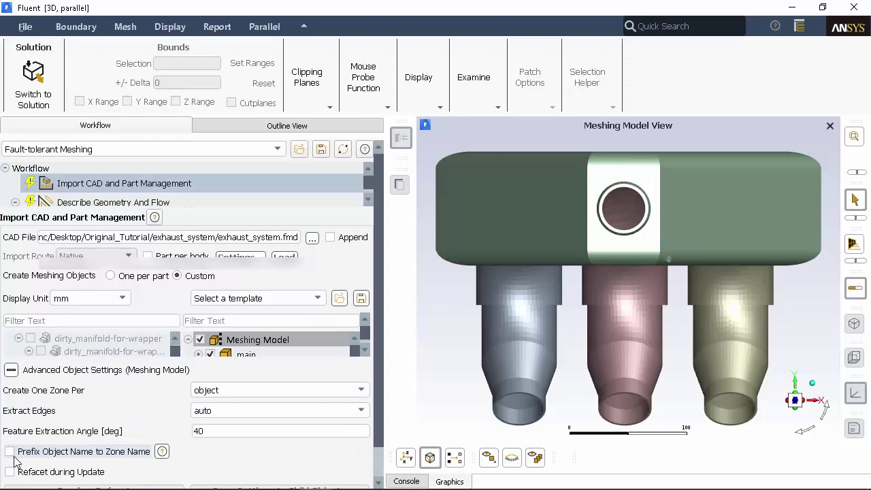
{"action": "scroll", "coordinate": [161, 384], "scroll_direction": "down", "scroll_amount": 1}
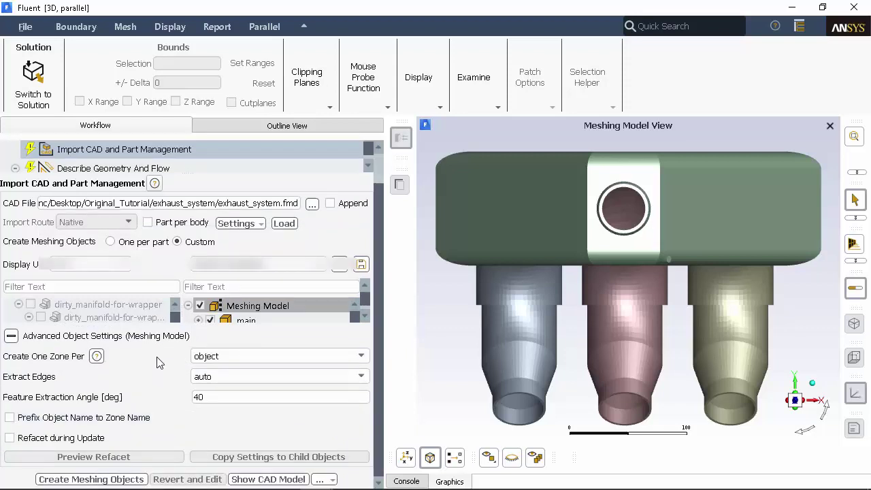
{"action": "left_click", "coordinate": [204, 356]}
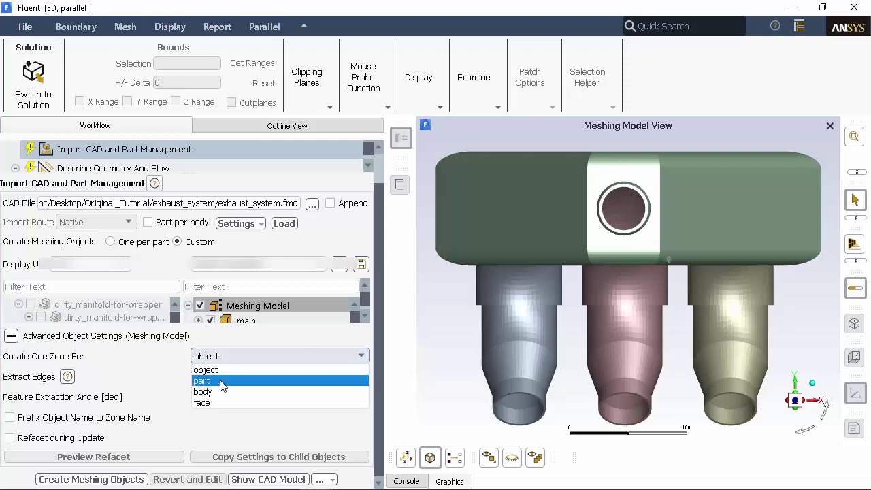
{"action": "left_click", "coordinate": [222, 384]}
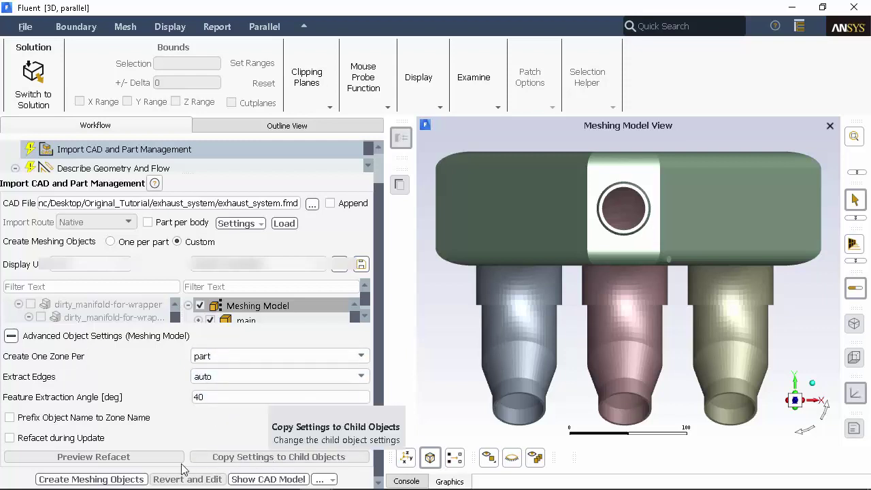
Step: Create the meshing objects and describe the geometry as internal flow with feature extraction on
{"action": "left_click", "coordinate": [139, 480]}
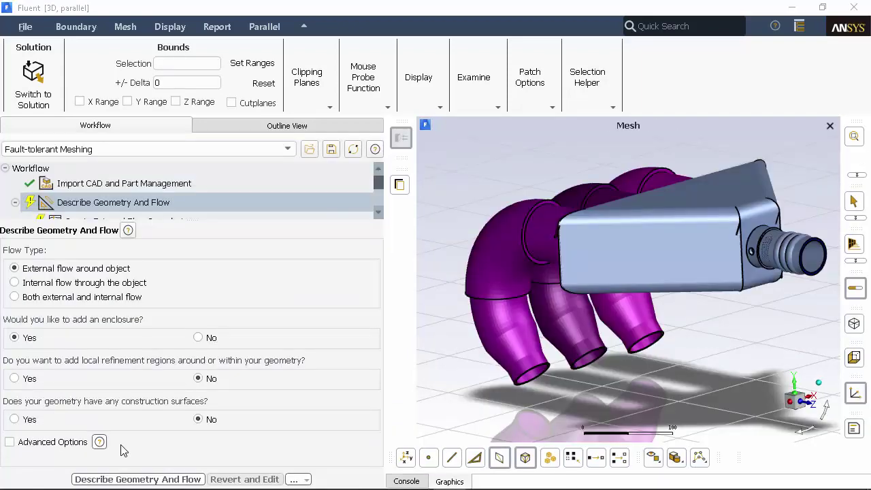
{"action": "left_click", "coordinate": [102, 282]}
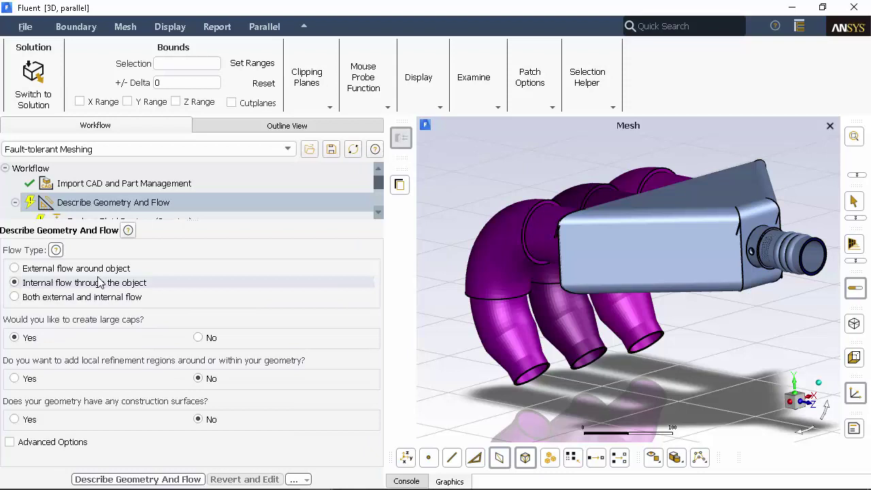
{"action": "left_click", "coordinate": [9, 441]}
{"action": "scroll", "coordinate": [136, 388], "scroll_direction": "down", "scroll_amount": 3}
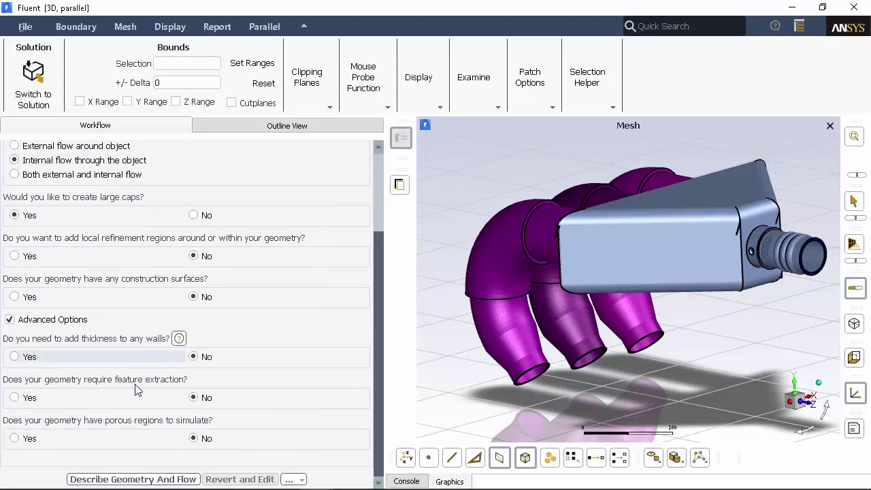
{"action": "left_click", "coordinate": [31, 400]}
{"action": "left_click", "coordinate": [162, 478]}
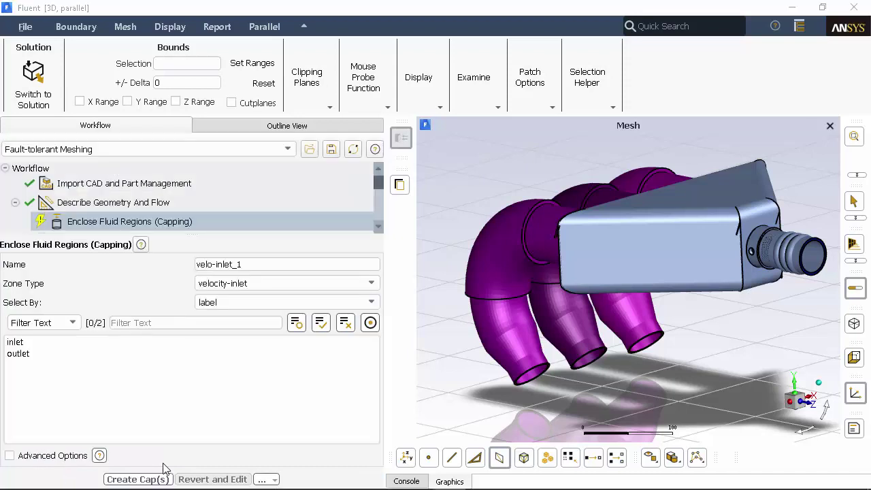
Step: Select faces by zone and create the velo-inlet and pres_outlet_1 caps
{"action": "left_click", "coordinate": [236, 307]}
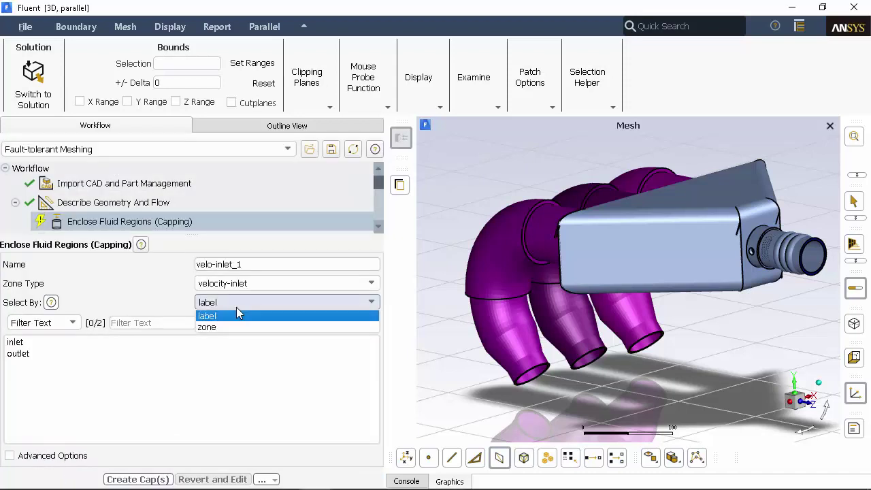
{"action": "left_click", "coordinate": [226, 329]}
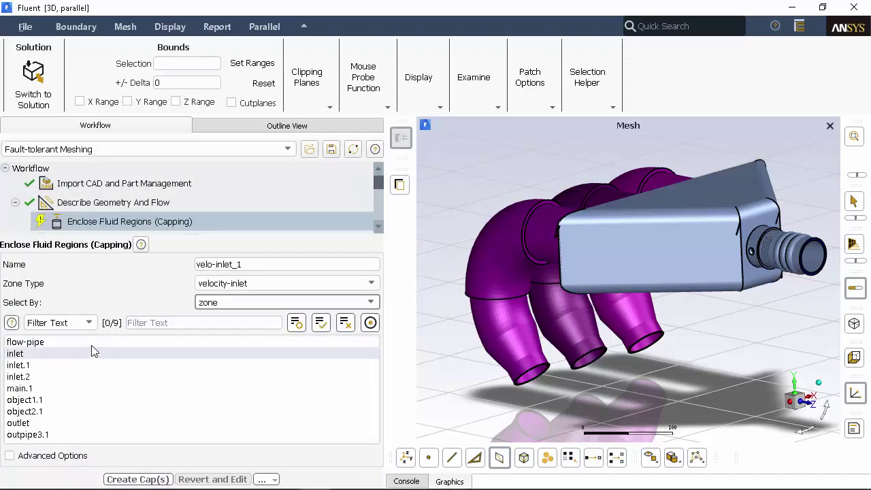
{"action": "left_click", "coordinate": [50, 354]}
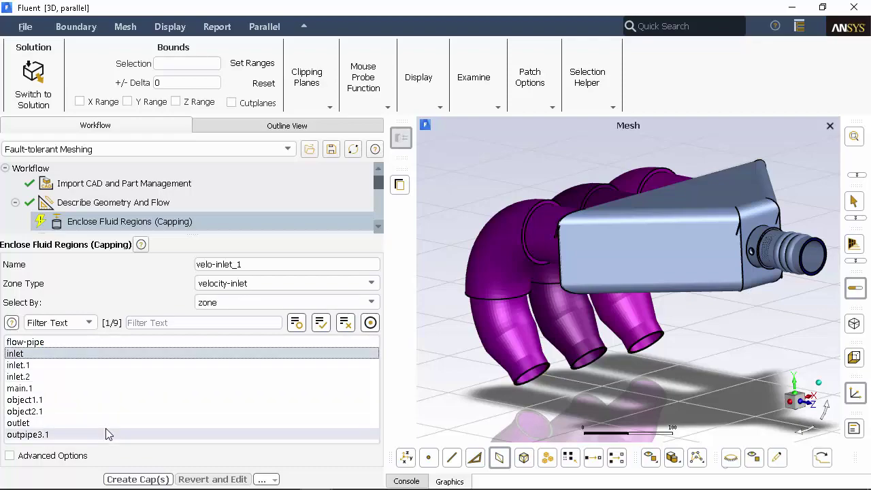
{"action": "left_click", "coordinate": [136, 479]}
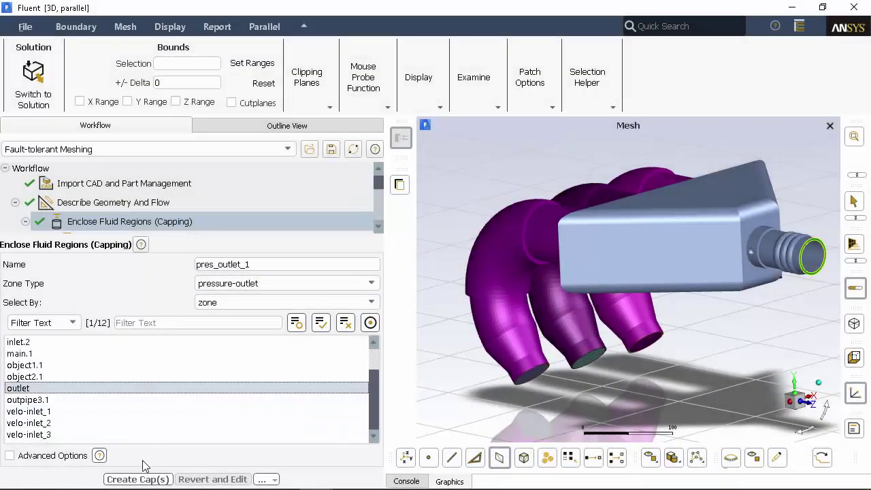
{"action": "left_click", "coordinate": [140, 479]}
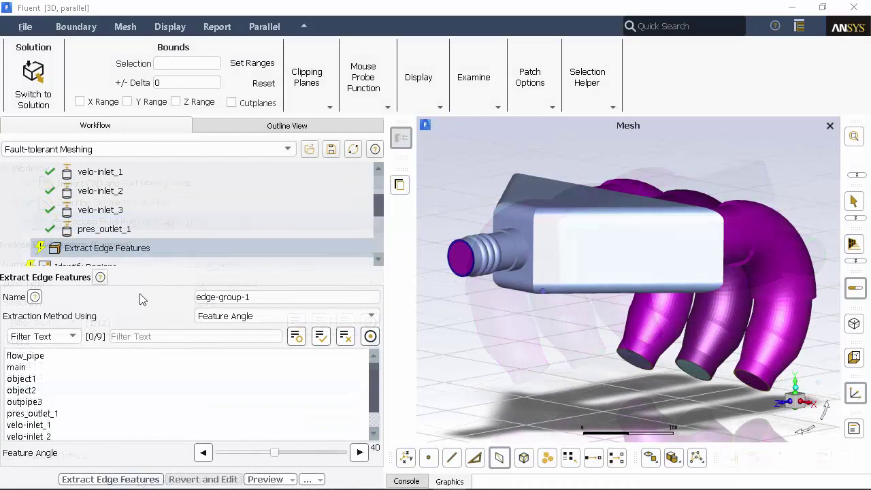
Step: Extract intersection-loop edge features for flow_pipe and main into edge-group-1
{"action": "left_click", "coordinate": [228, 315]}
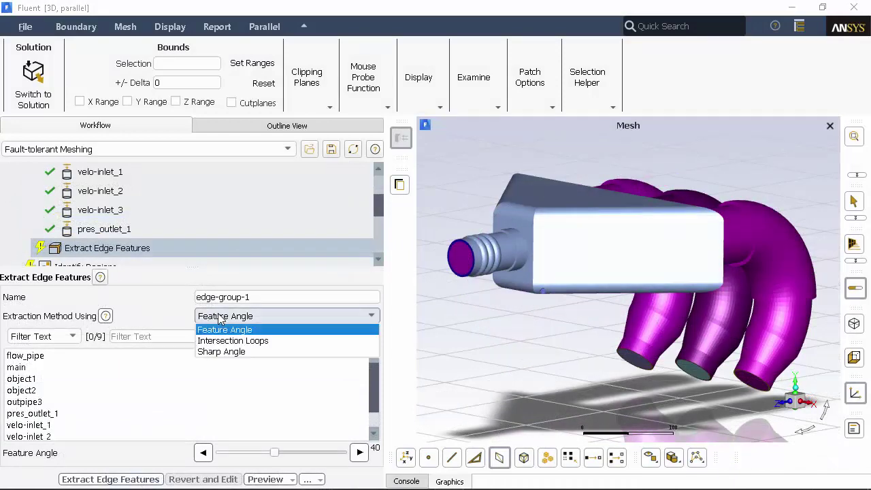
{"action": "left_click", "coordinate": [234, 341]}
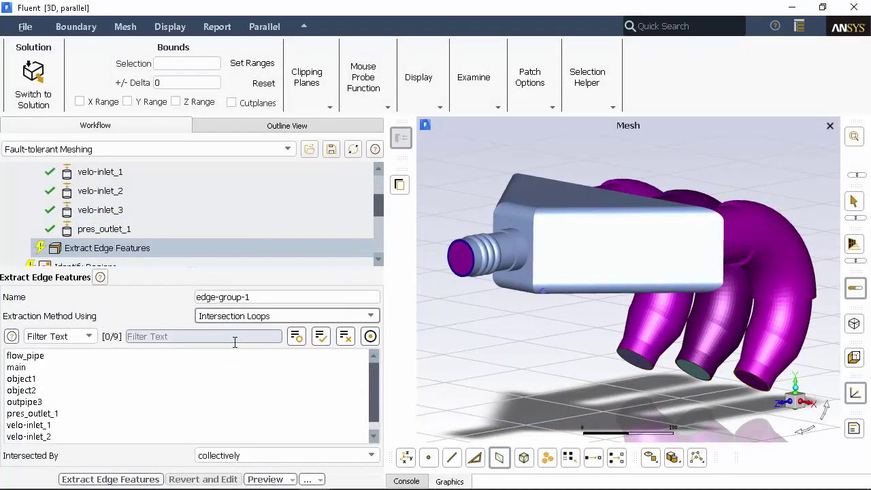
{"action": "left_click", "coordinate": [111, 359]}
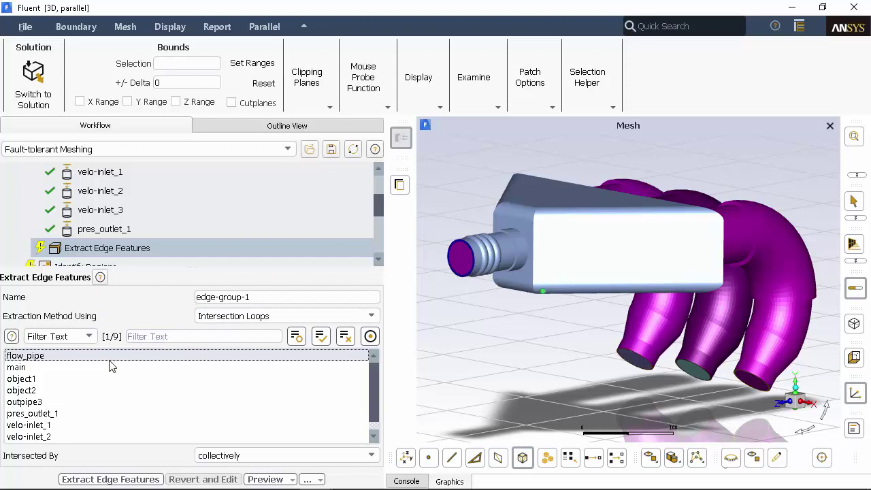
{"action": "left_click", "coordinate": [111, 368]}
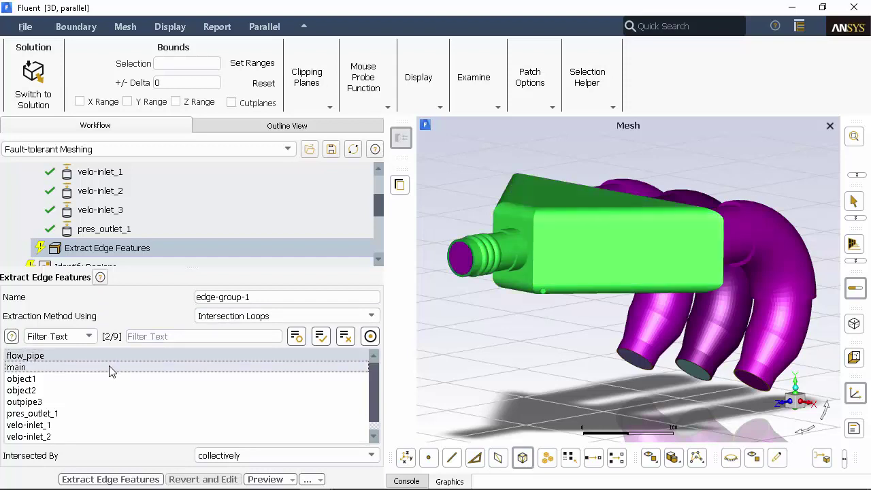
{"action": "left_click", "coordinate": [122, 480]}
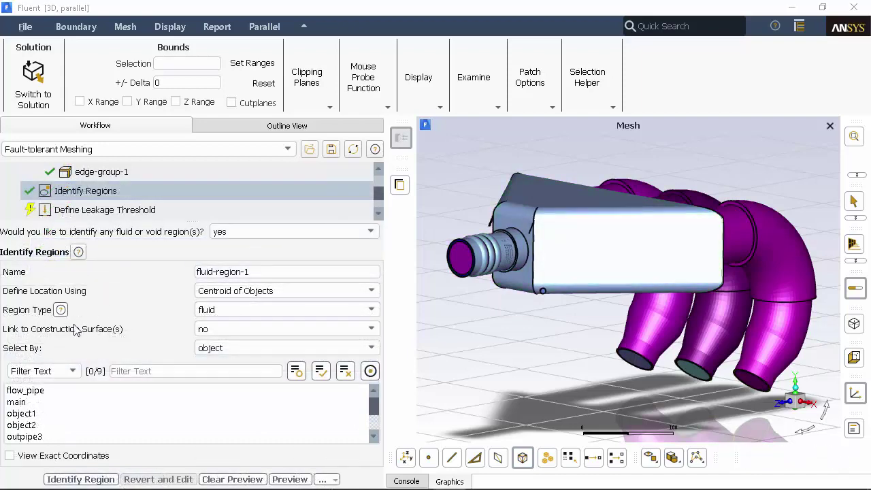
Step: Create fluid-region-1 from main, then void-region-1 from velo-inlet_1–3 plus main
{"action": "left_click", "coordinate": [16, 403]}
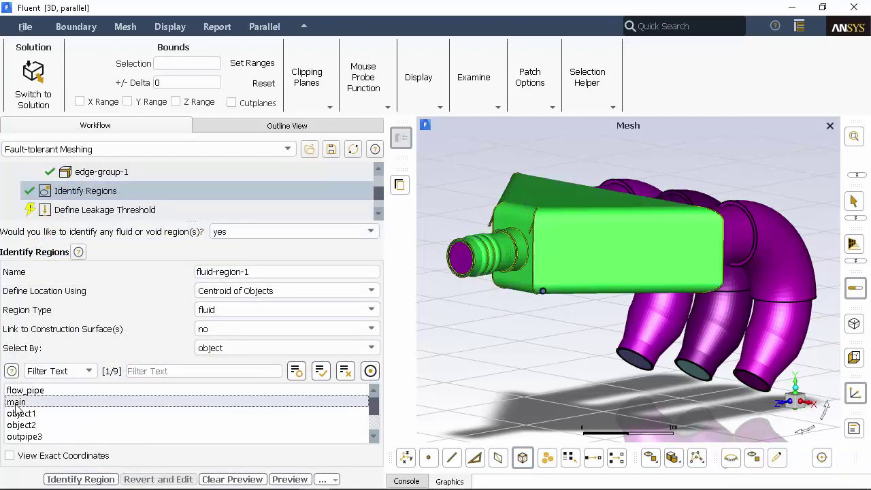
{"action": "left_click", "coordinate": [95, 479]}
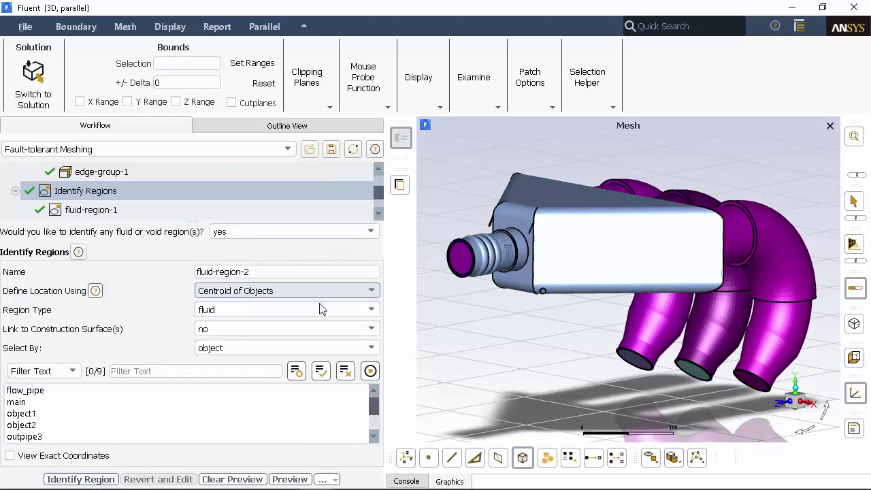
{"action": "left_click", "coordinate": [310, 314]}
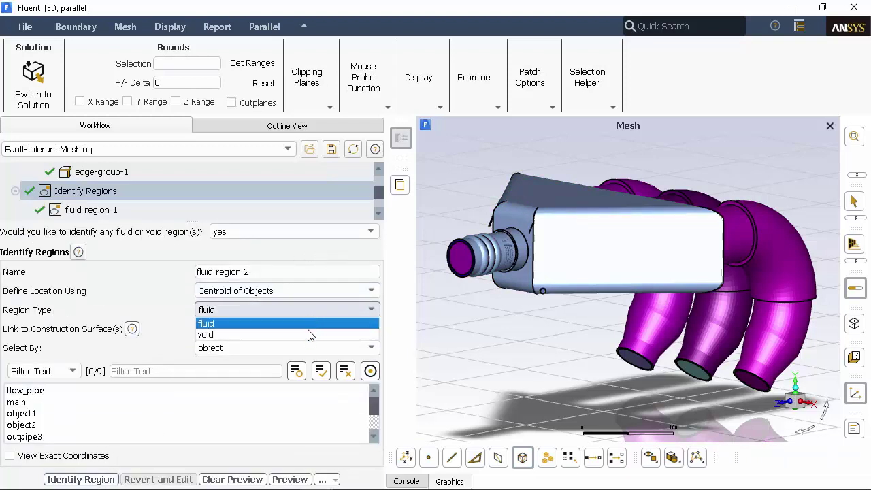
{"action": "left_click", "coordinate": [310, 334]}
{"action": "scroll", "coordinate": [199, 411], "scroll_direction": "down", "scroll_amount": 2}
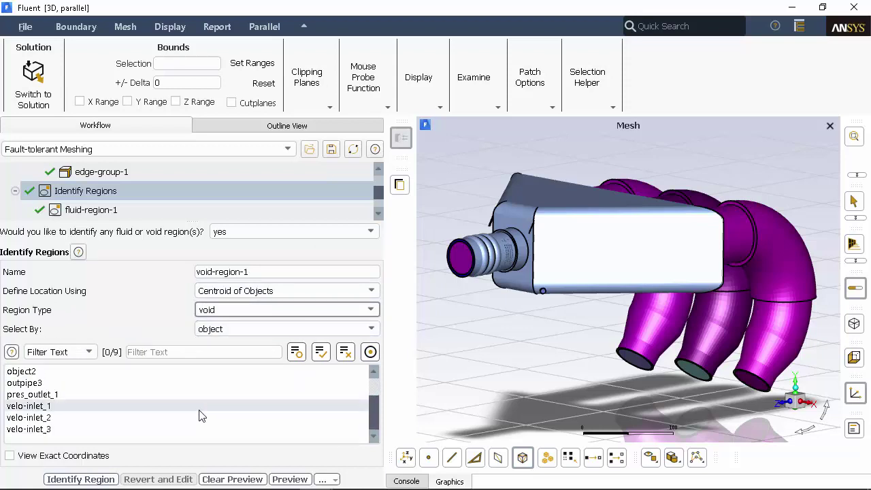
{"action": "left_click", "coordinate": [198, 407]}
{"action": "left_click", "coordinate": [196, 417]}
{"action": "left_click", "coordinate": [196, 429]}
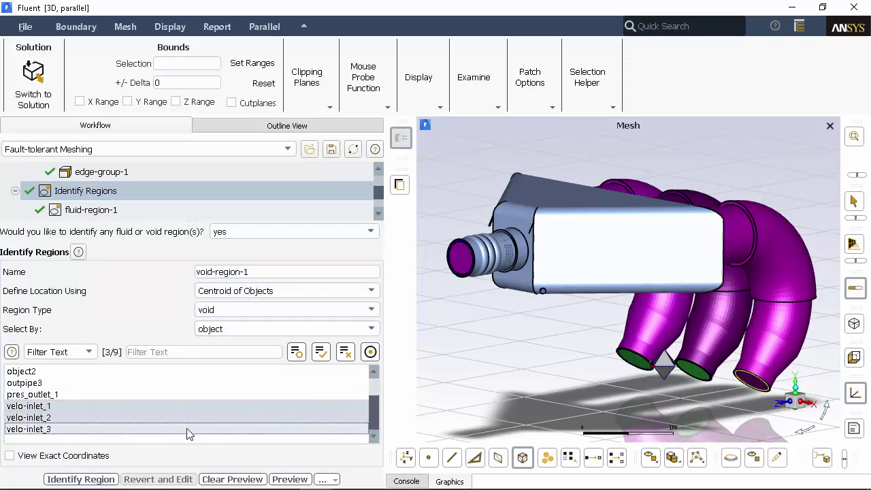
{"action": "scroll", "coordinate": [187, 430], "scroll_direction": "up", "scroll_amount": 1}
{"action": "left_click", "coordinate": [177, 382]}
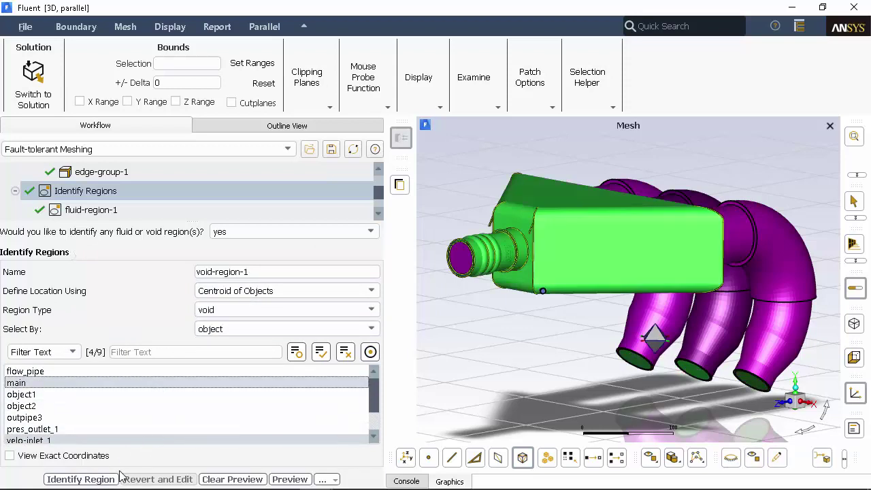
{"action": "left_click", "coordinate": [80, 479]}
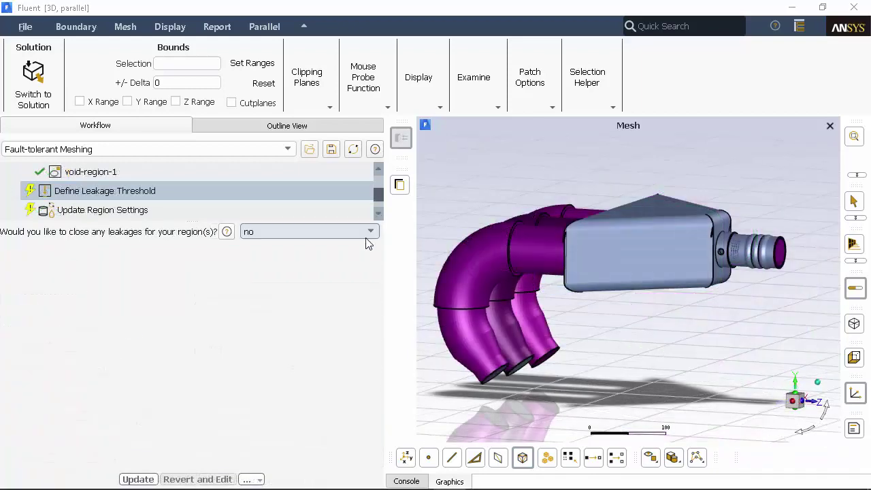
Step: Close leakages for void-region-1 at 6.4 and preview them on a Y-normal plane at 23%
{"action": "left_click", "coordinate": [369, 231]}
{"action": "left_click", "coordinate": [355, 246]}
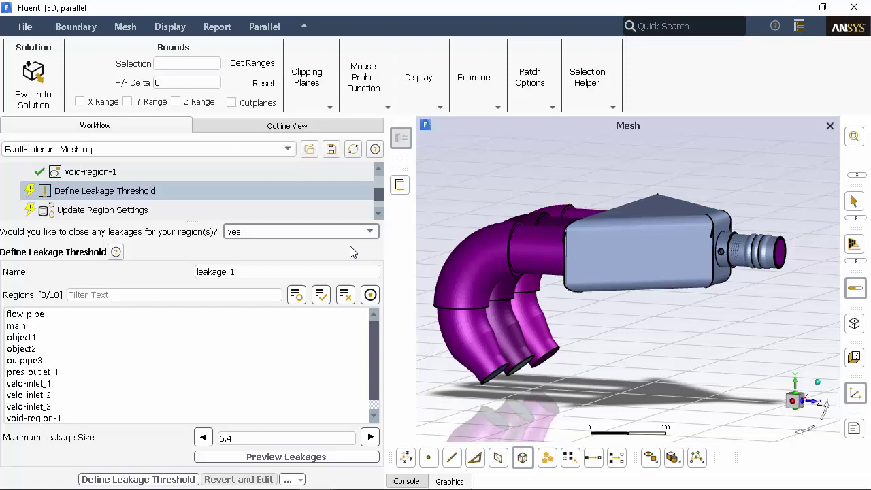
{"action": "scroll", "coordinate": [371, 376], "scroll_direction": "down", "scroll_amount": 1}
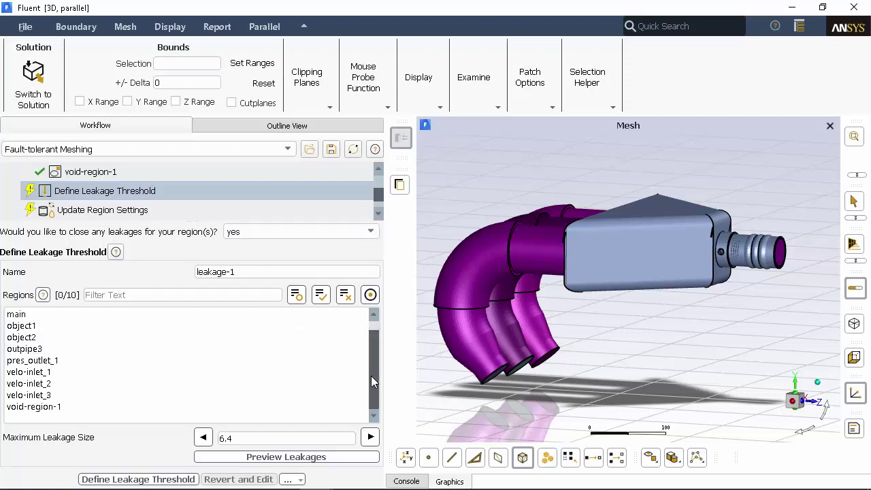
{"action": "left_click", "coordinate": [109, 407]}
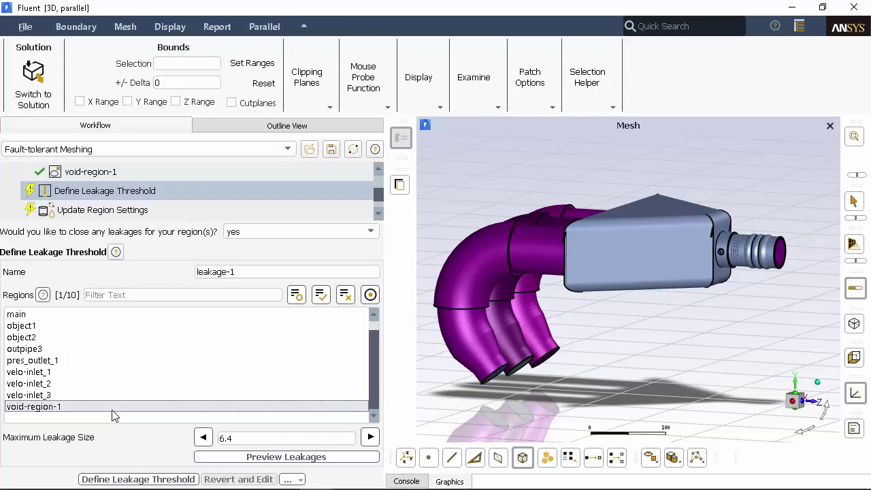
{"action": "left_click", "coordinate": [240, 459]}
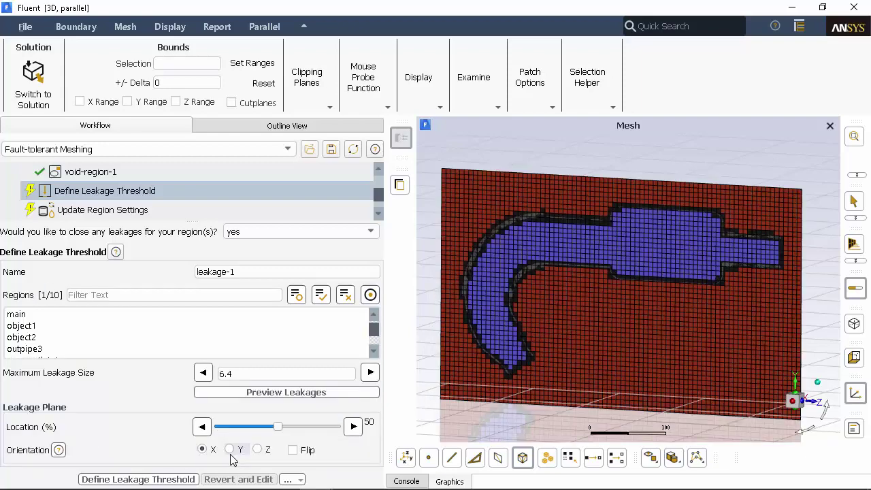
{"action": "left_click", "coordinate": [230, 449]}
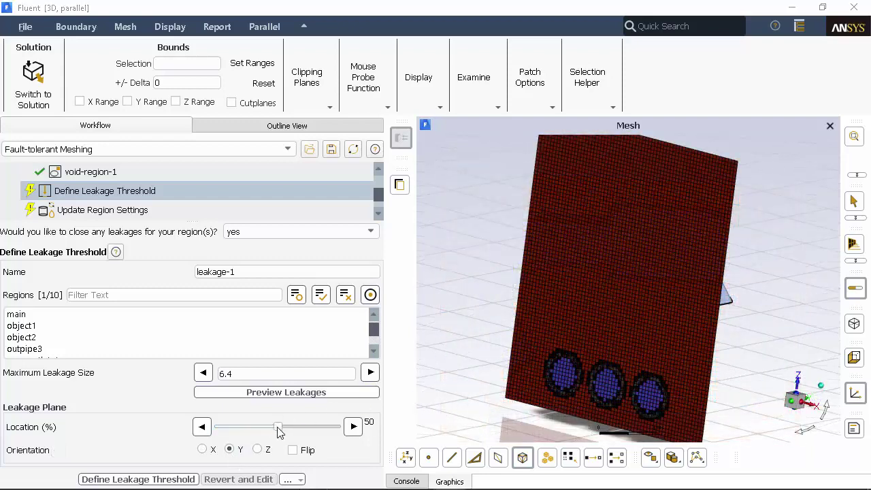
{"action": "left_click_drag", "start_coordinate": [279, 431], "coordinate": [241, 439]}
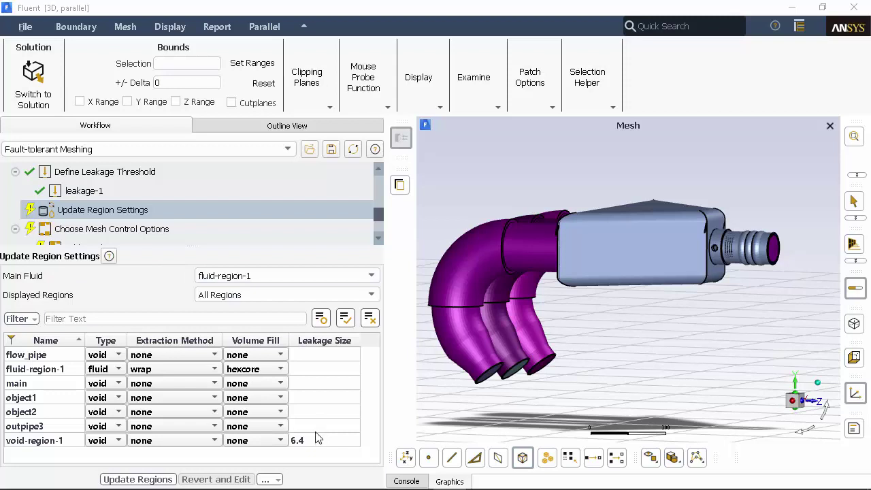
Step: Set fluid-region-1's volume fill to tet, update the regions, and keep Default size controls
{"action": "left_click", "coordinate": [277, 369]}
{"action": "left_click", "coordinate": [277, 369]}
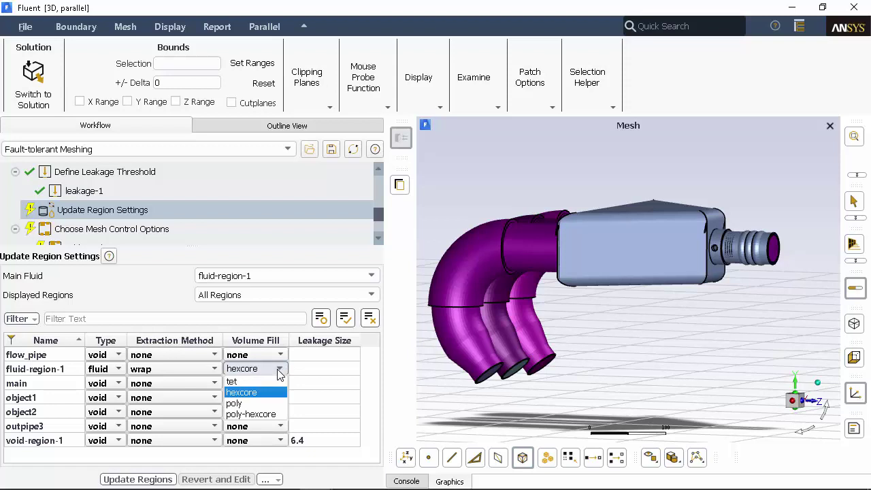
{"action": "left_click", "coordinate": [277, 382]}
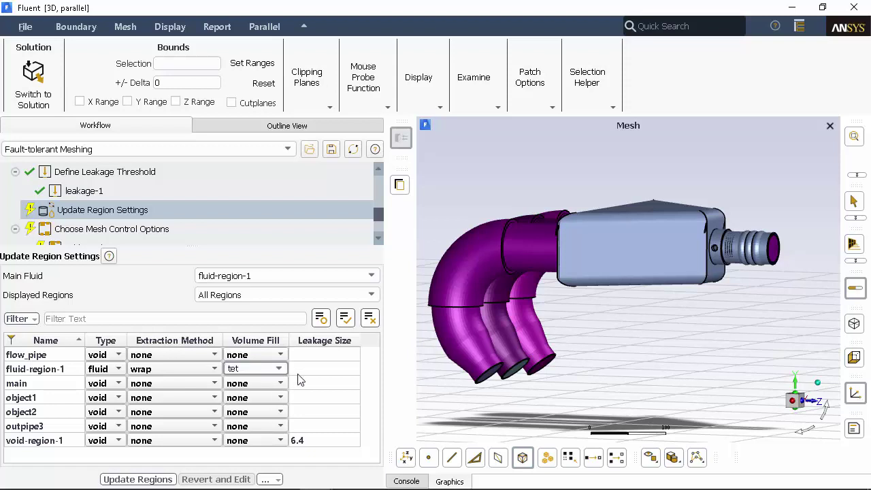
{"action": "left_click", "coordinate": [378, 376]}
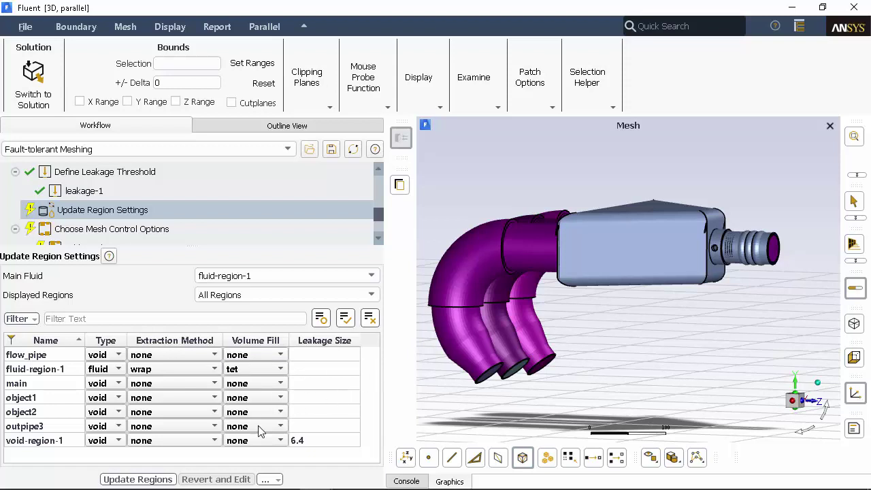
{"action": "left_click", "coordinate": [161, 478]}
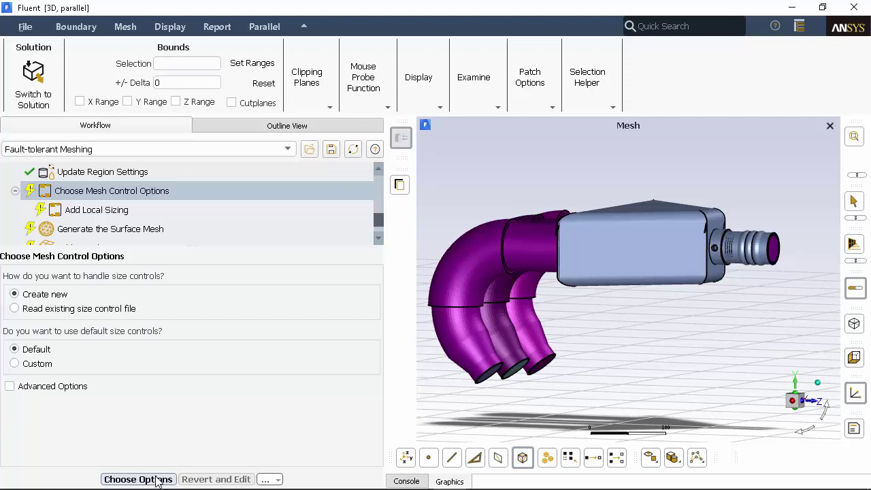
{"action": "left_click", "coordinate": [156, 480]}
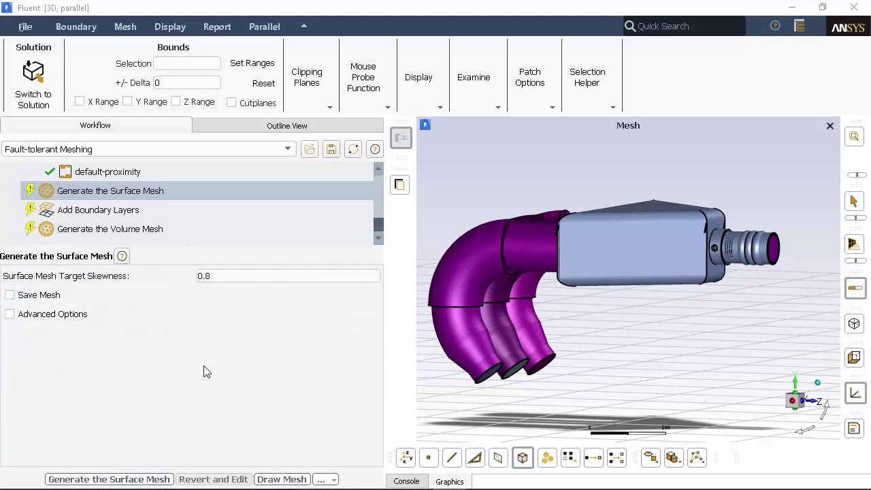
Step: Generate the surface mesh with separate contact pairs set to Yes
{"action": "left_click", "coordinate": [24, 317]}
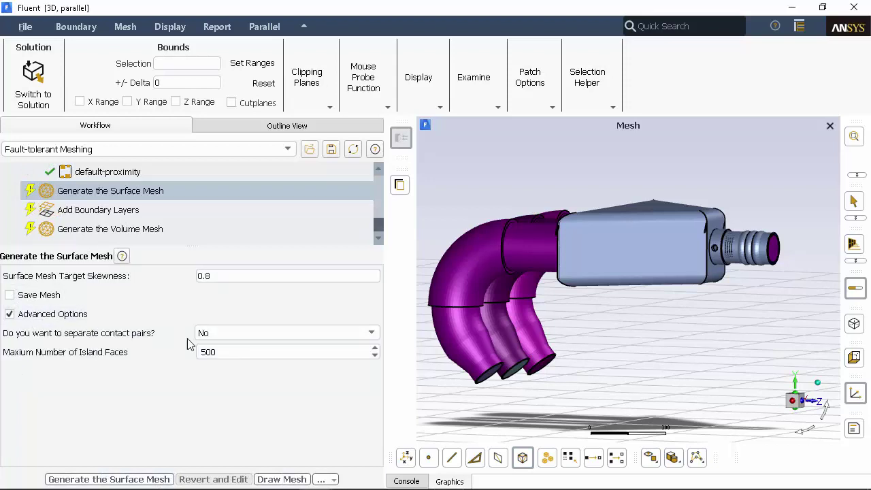
{"action": "left_click", "coordinate": [211, 334]}
{"action": "left_click", "coordinate": [223, 353]}
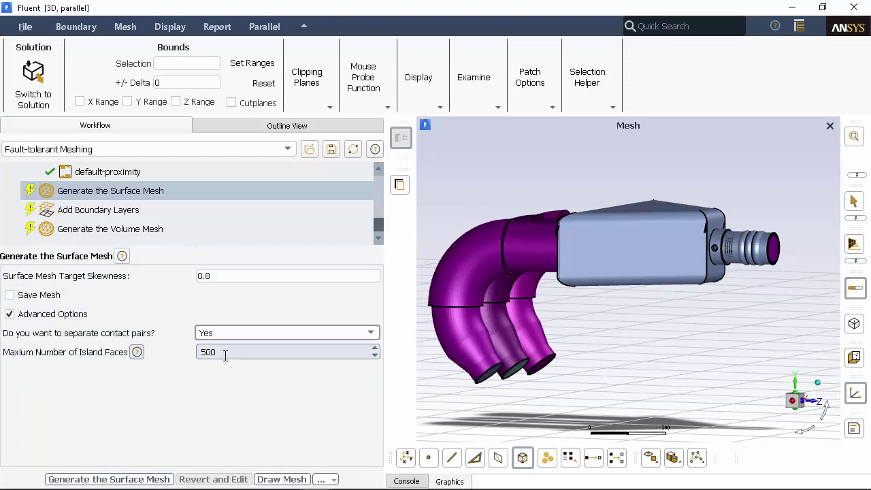
{"action": "left_click", "coordinate": [152, 478]}
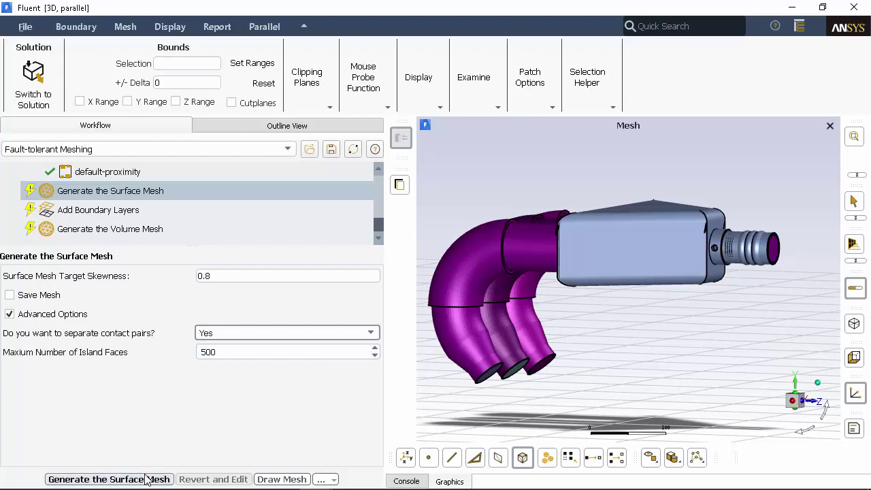
Step: Add boundary layers to the fluid region with the number of layers reduced to 2
{"action": "left_click", "coordinate": [362, 258]}
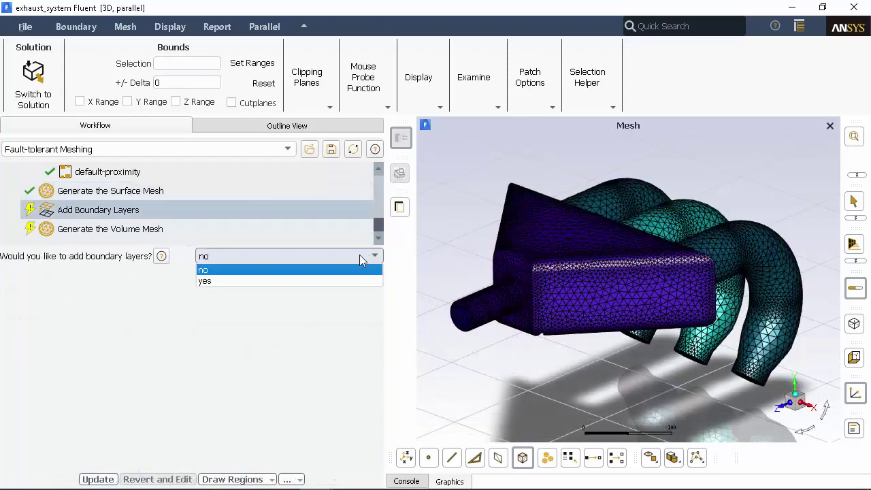
{"action": "left_click", "coordinate": [320, 281]}
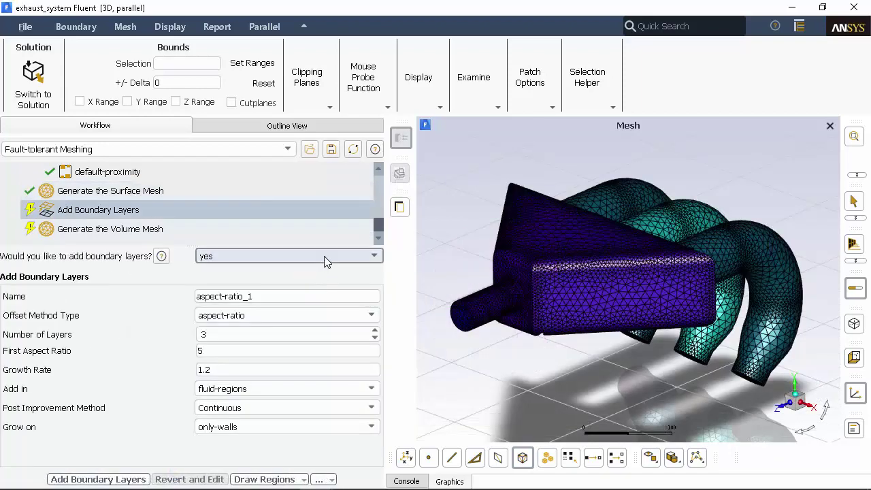
{"action": "left_click", "coordinate": [374, 337]}
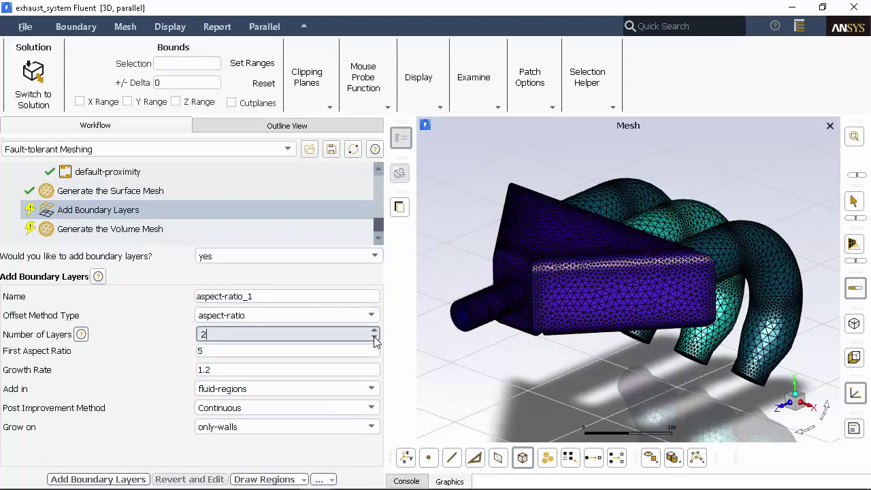
{"action": "left_click", "coordinate": [140, 480]}
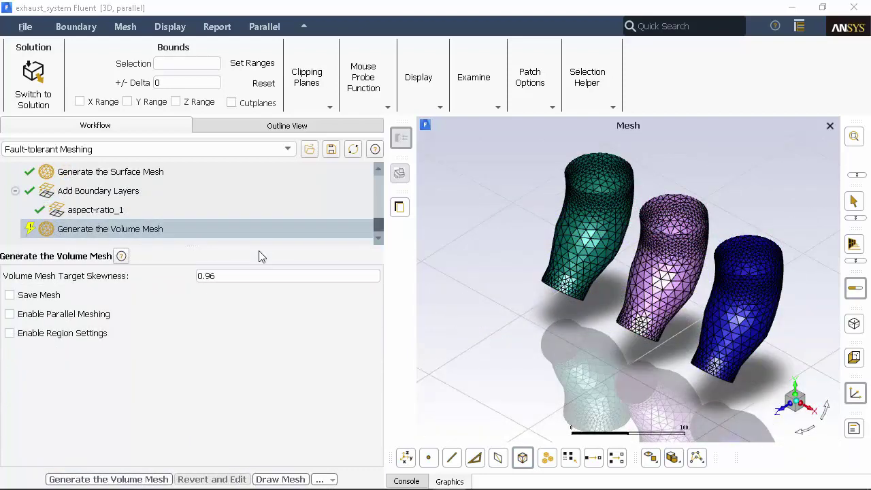
Step: Generate the volume mesh and clip it with a Limit in X plane to inspect interior cells
{"action": "left_click", "coordinate": [113, 480]}
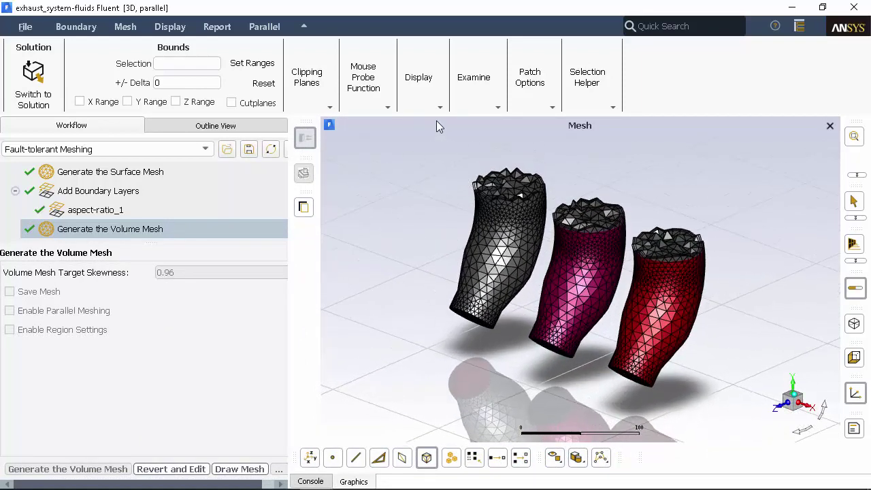
{"action": "left_click", "coordinate": [317, 76]}
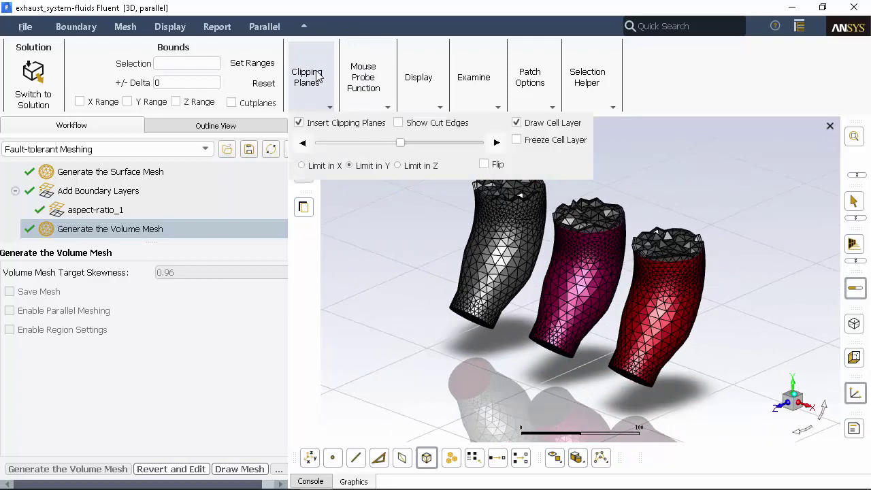
{"action": "left_click", "coordinate": [319, 167]}
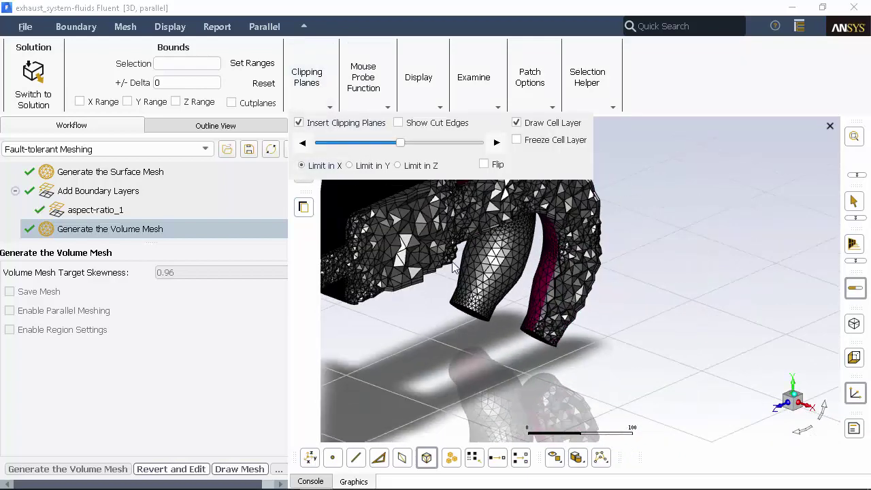
{"action": "left_click", "coordinate": [685, 101]}
{"action": "scroll", "coordinate": [445, 242], "scroll_direction": "down", "scroll_amount": 2}
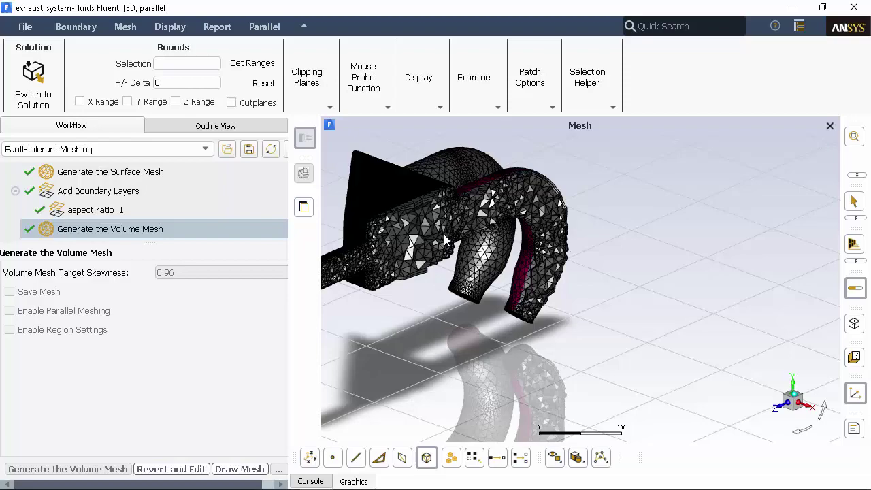
{"action": "middle_click_drag", "start_coordinate": [495, 251], "coordinate": [509, 237]}
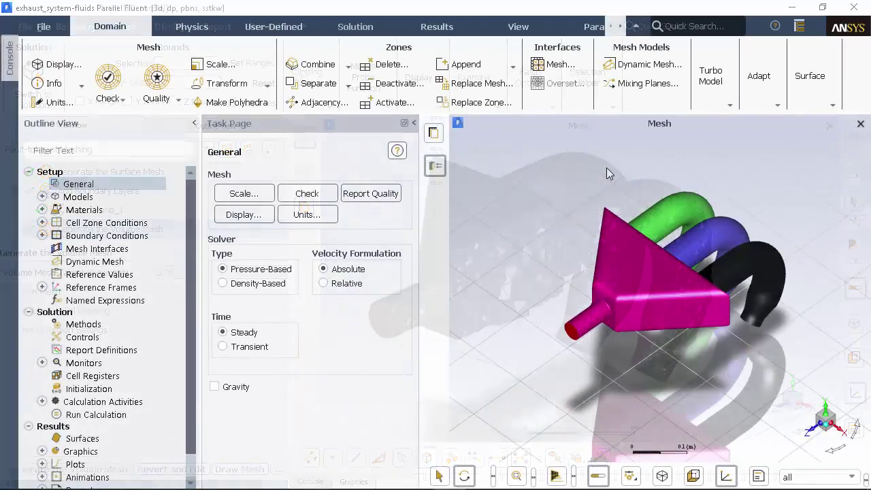
Step: Set the length display unit to mm in the Units settings
{"action": "left_click", "coordinate": [307, 214]}
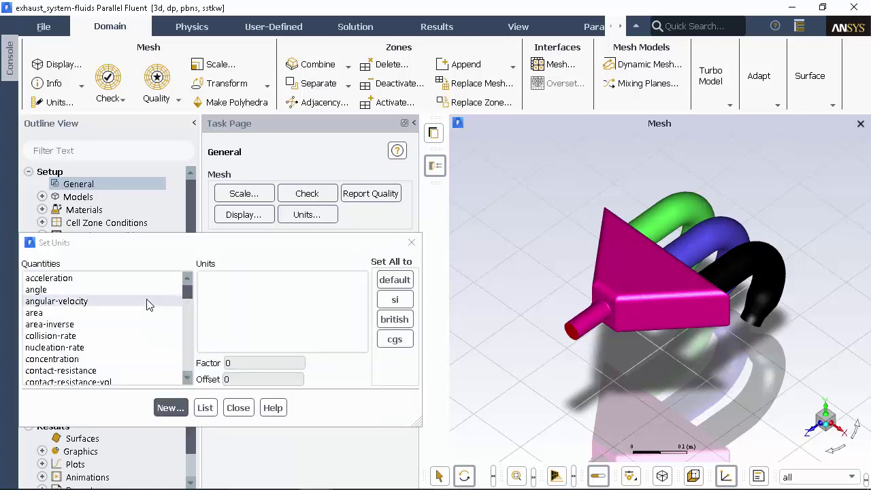
{"action": "left_click_drag", "start_coordinate": [191, 301], "coordinate": [190, 326]}
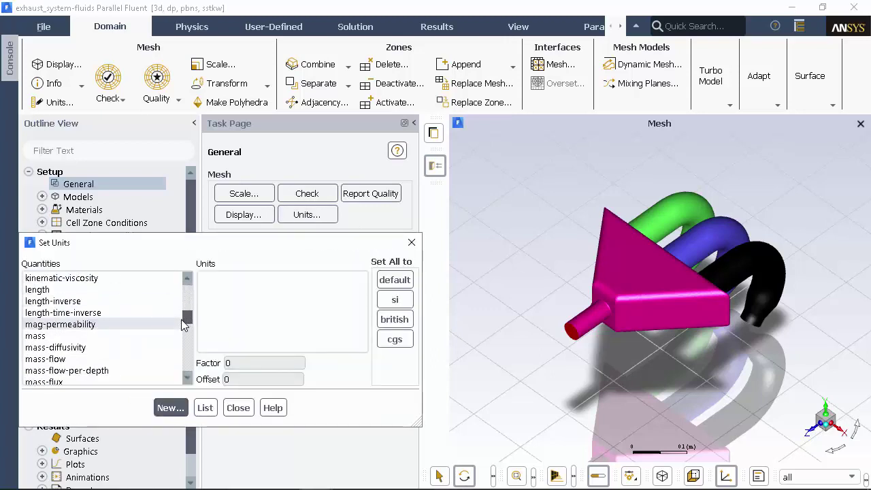
{"action": "left_click", "coordinate": [99, 291]}
{"action": "left_click", "coordinate": [206, 302]}
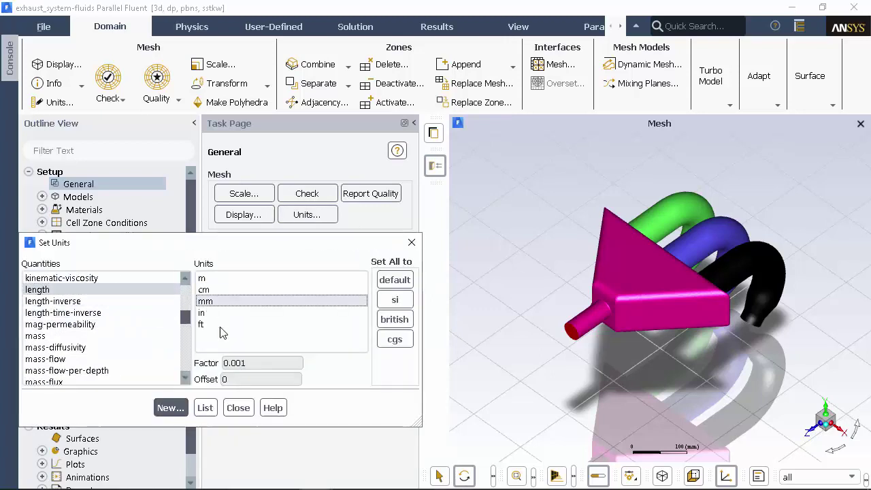
{"action": "left_click", "coordinate": [238, 407]}
Step: Switch the viscous model to standard k-epsilon, check the materials, and expand Cell Zone Conditions
{"action": "left_click", "coordinate": [43, 196]}
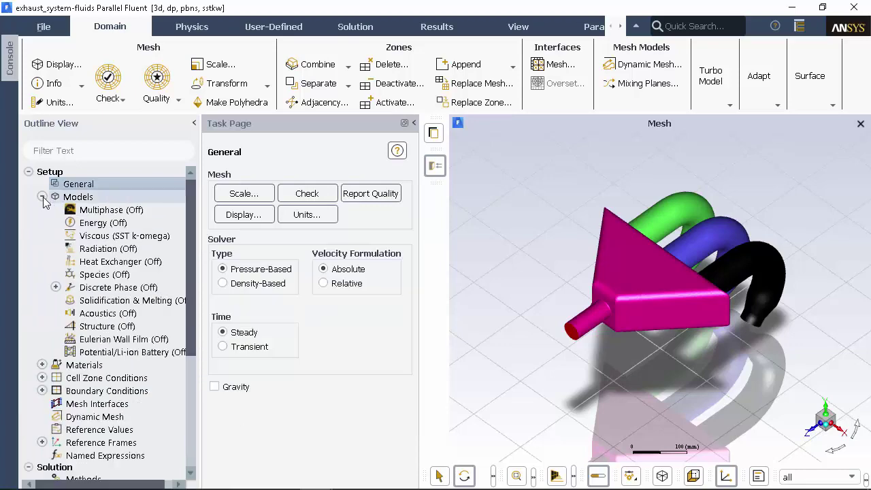
{"action": "right_click", "coordinate": [119, 236]}
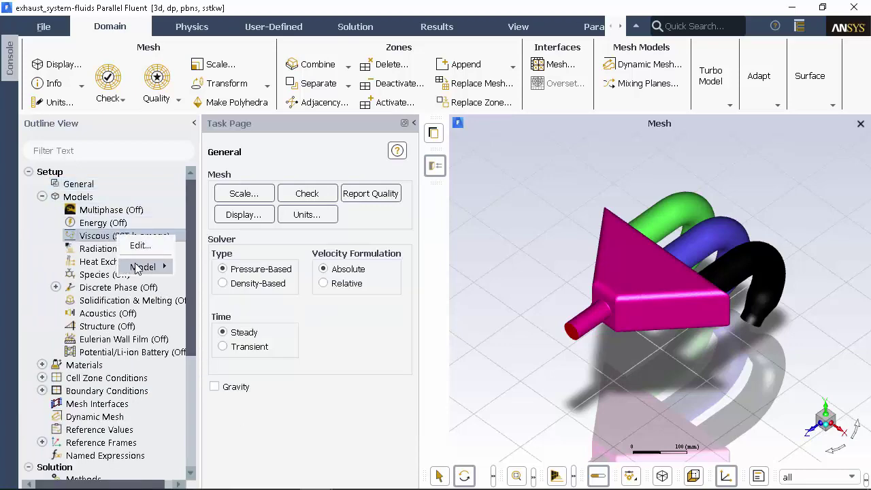
{"action": "mouse_move", "coordinate": [136, 267]}
{"action": "left_click", "coordinate": [241, 302]}
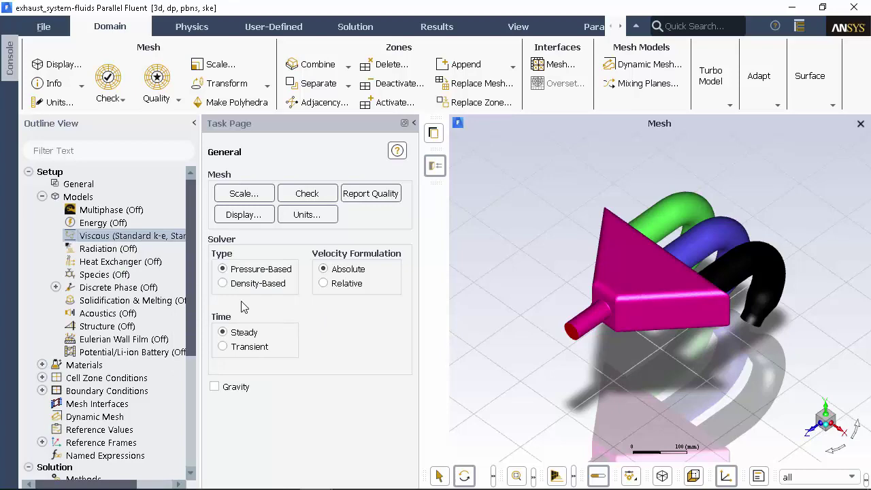
{"action": "left_click", "coordinate": [42, 196]}
{"action": "left_click", "coordinate": [42, 209]}
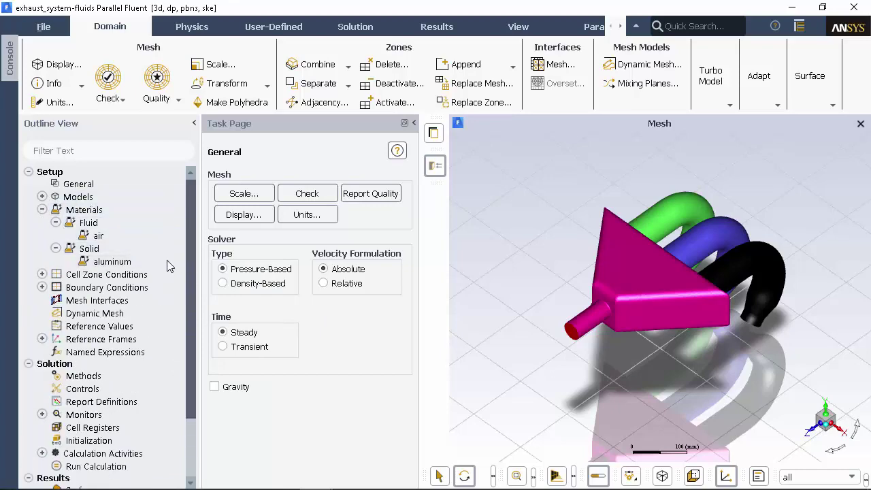
{"action": "left_click", "coordinate": [41, 210]}
{"action": "left_click", "coordinate": [41, 222]}
Step: Set velo-inlet_1's velocity magnitude to 1 m/s and apply it
{"action": "left_click", "coordinate": [55, 235]}
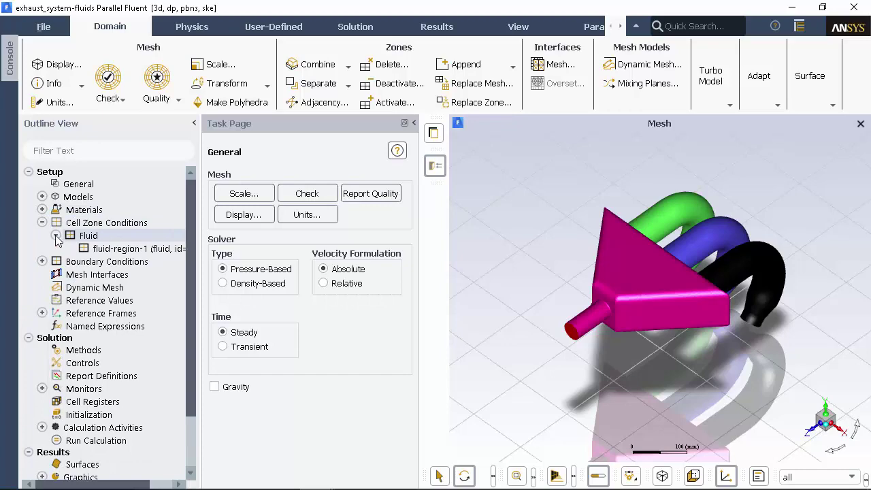
{"action": "left_click", "coordinate": [55, 236]}
{"action": "left_click", "coordinate": [42, 222]}
{"action": "left_click", "coordinate": [42, 235]}
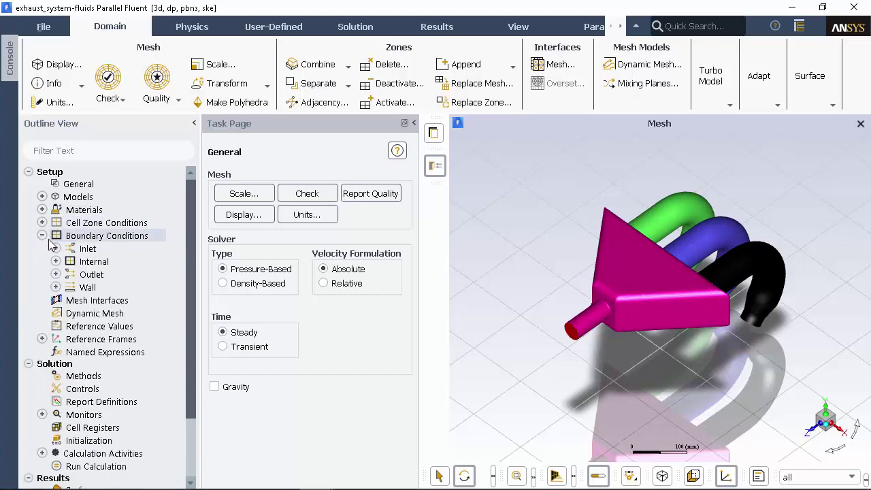
{"action": "left_click", "coordinate": [55, 248]}
{"action": "right_click", "coordinate": [117, 261]}
{"action": "left_click", "coordinate": [135, 270]}
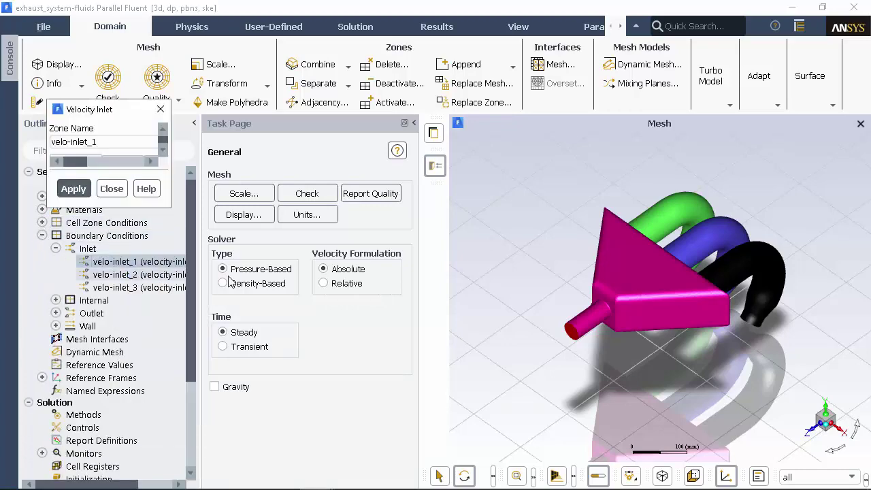
{"action": "left_click", "coordinate": [250, 228]}
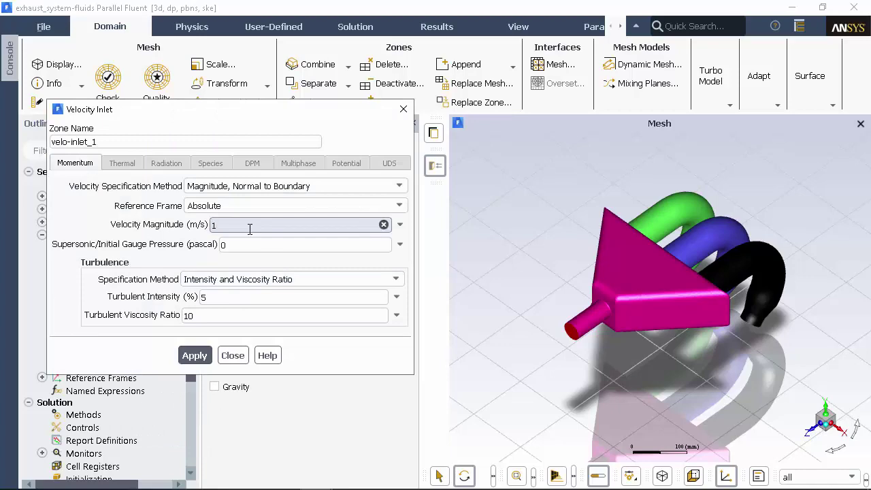
{"action": "left_click", "coordinate": [193, 355]}
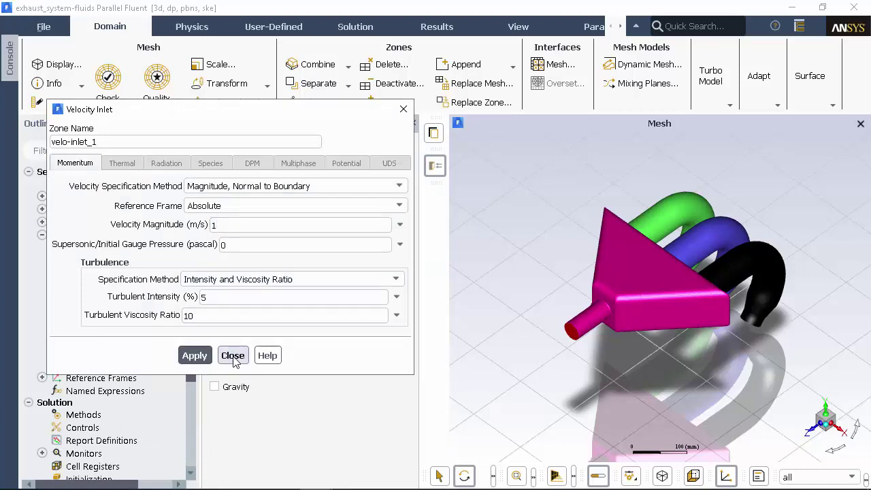
{"action": "left_click", "coordinate": [232, 355]}
Step: Copy velo-inlet_1's boundary conditions to velo-inlet_2 and velo-inlet_3
{"action": "right_click", "coordinate": [132, 275]}
{"action": "left_click", "coordinate": [163, 290]}
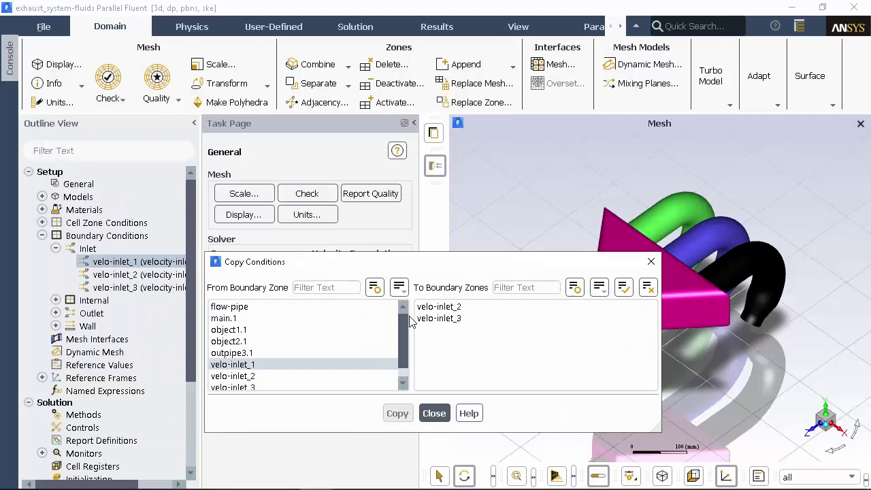
{"action": "left_click", "coordinate": [439, 307]}
{"action": "left_click", "coordinate": [439, 318]}
{"action": "left_click", "coordinate": [397, 413]}
{"action": "left_click", "coordinate": [473, 266]}
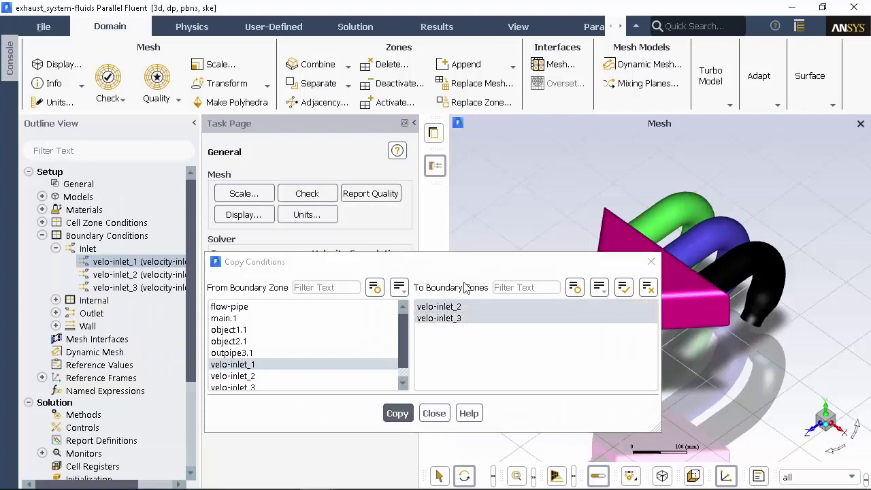
{"action": "left_click", "coordinate": [434, 413]}
Step: Open the pres_outlet_1 boundary condition settings for editing
{"action": "left_click", "coordinate": [55, 248]}
{"action": "left_click", "coordinate": [55, 274]}
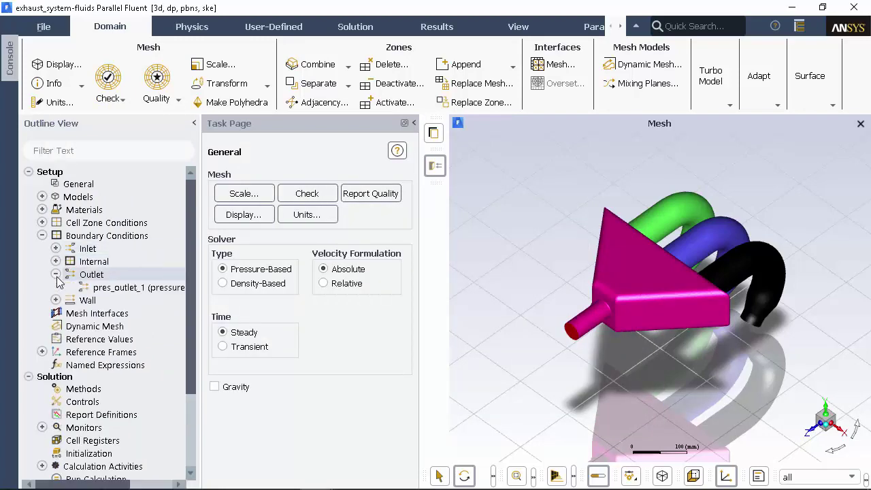
{"action": "double_click", "coordinate": [113, 288]}
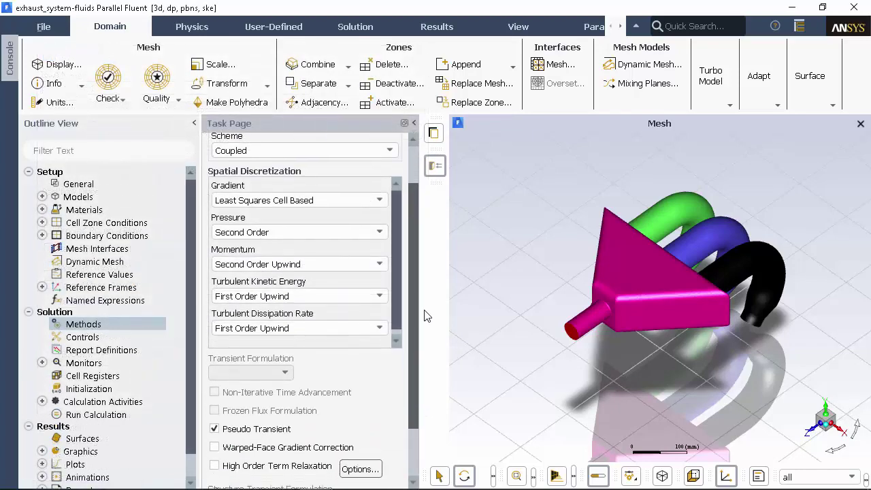
Step: Initialize the flow with hybrid initialization, then proceed to Run Calculation
{"action": "scroll", "coordinate": [306, 306], "scroll_direction": "down", "scroll_amount": 2}
{"action": "scroll", "coordinate": [393, 262], "scroll_direction": "up", "scroll_amount": 4}
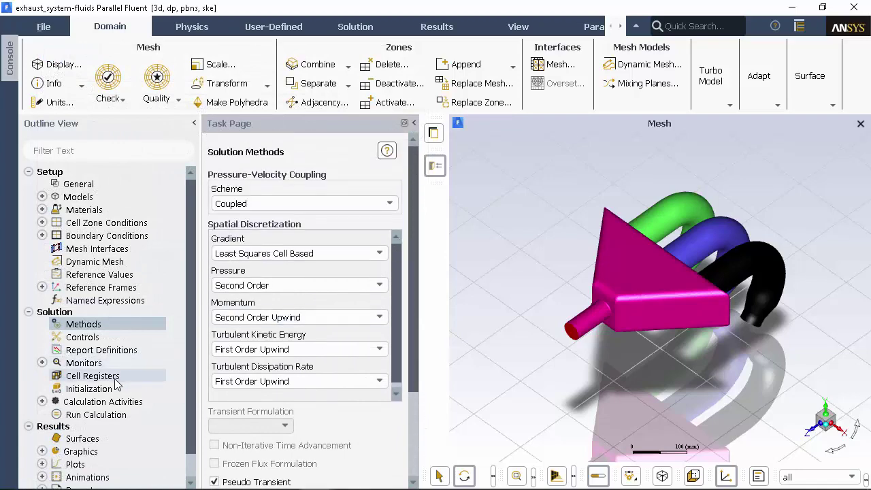
{"action": "left_click", "coordinate": [107, 390]}
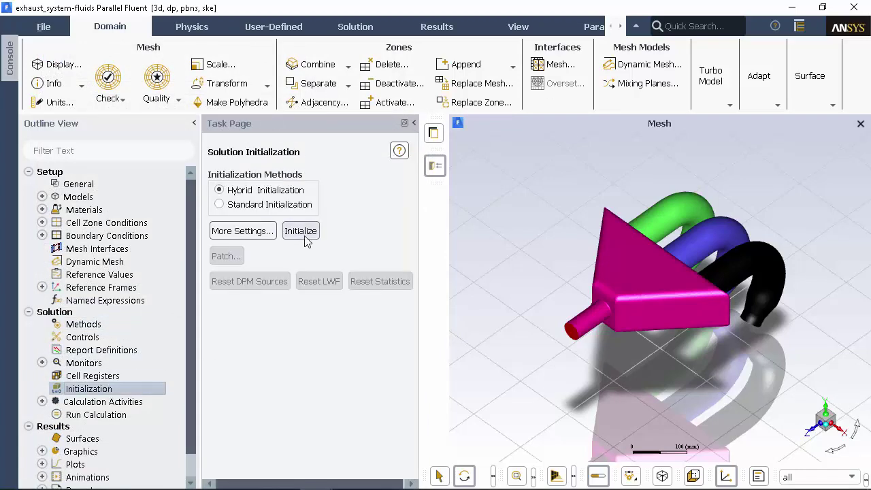
{"action": "left_click", "coordinate": [303, 232]}
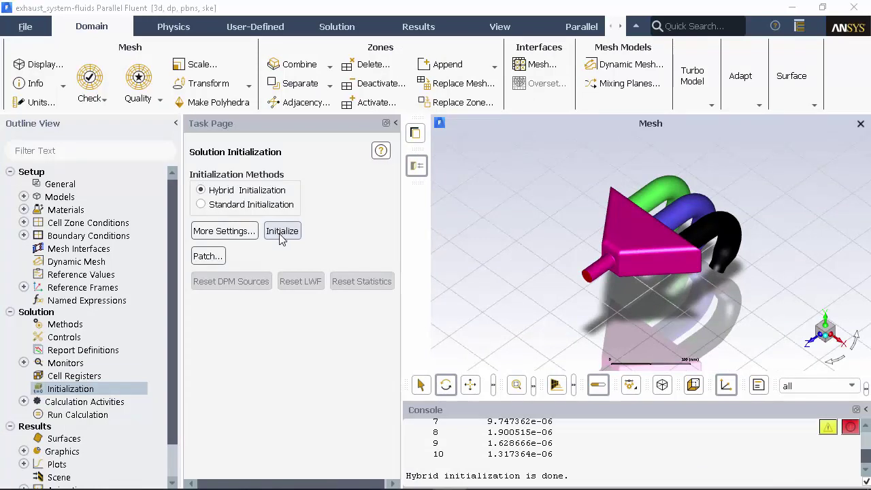
{"action": "left_click", "coordinate": [70, 415]}
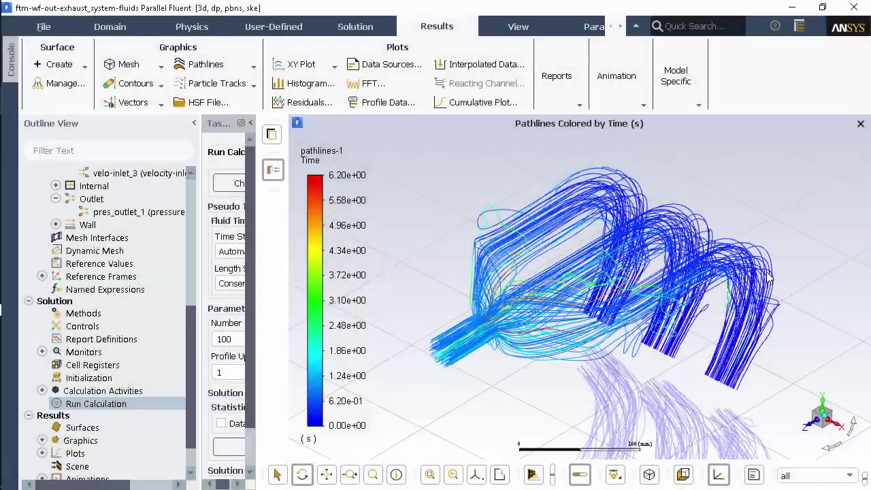
Step: Rotate the pathlines to a near side view, then rotate the velocity-magnitude contour model
{"action": "left_click_drag", "start_coordinate": [766, 273], "coordinate": [769, 249]}
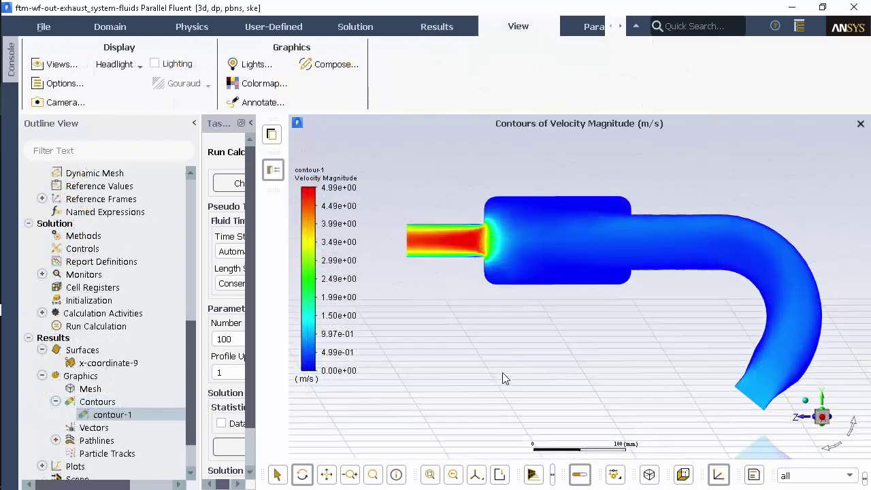
{"action": "left_click_drag", "start_coordinate": [517, 380], "coordinate": [576, 364]}
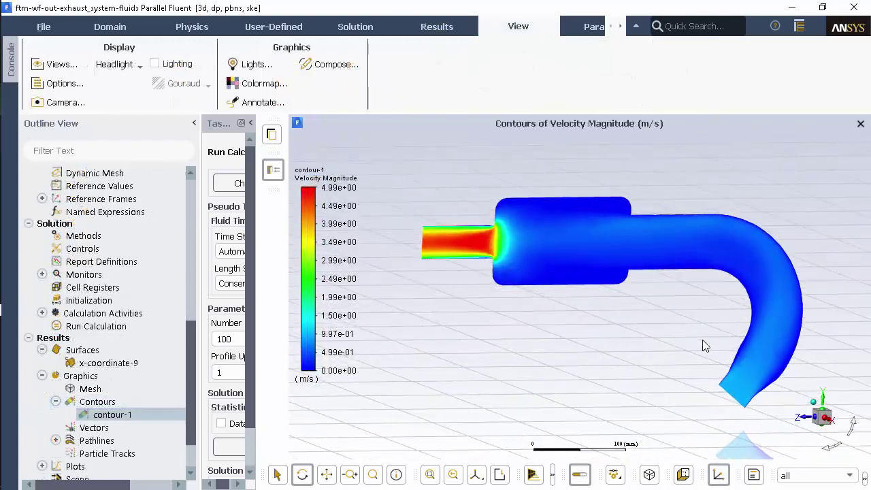
{"action": "left_click_drag", "start_coordinate": [812, 315], "coordinate": [719, 312]}
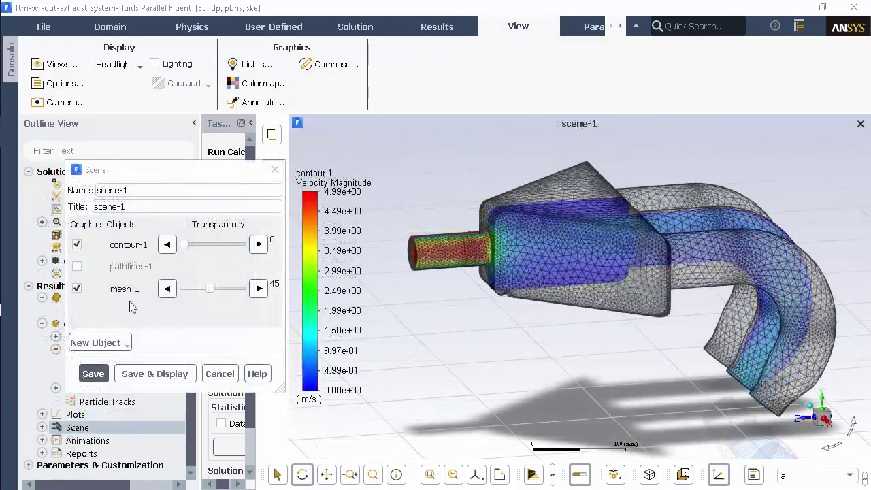
Step: Raise mesh-1 transparency to 72 in scene-1, redisplay, and orbit the exhaust
{"action": "left_click_drag", "start_coordinate": [211, 289], "coordinate": [214, 289]}
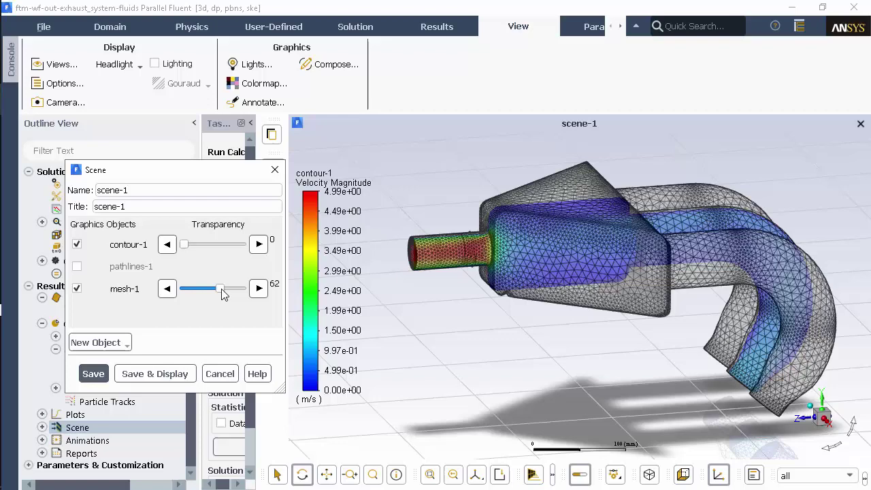
{"action": "left_click", "coordinate": [194, 373]}
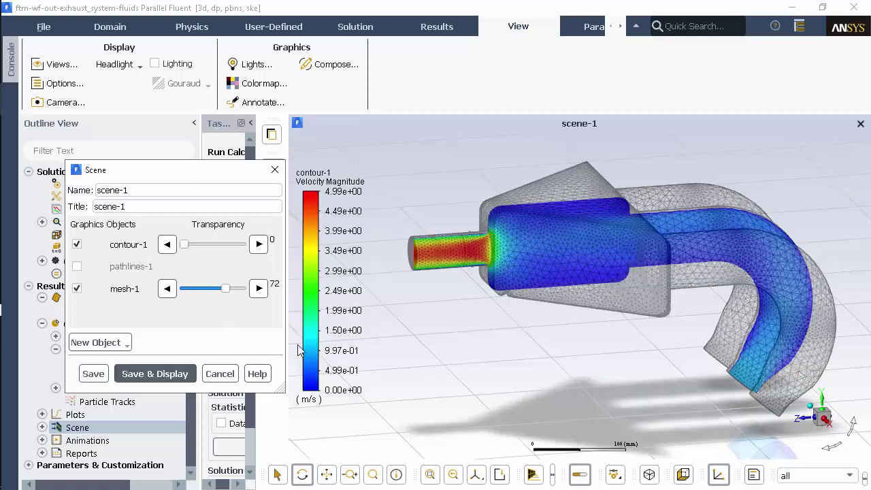
{"action": "left_click_drag", "start_coordinate": [827, 351], "coordinate": [798, 313]}
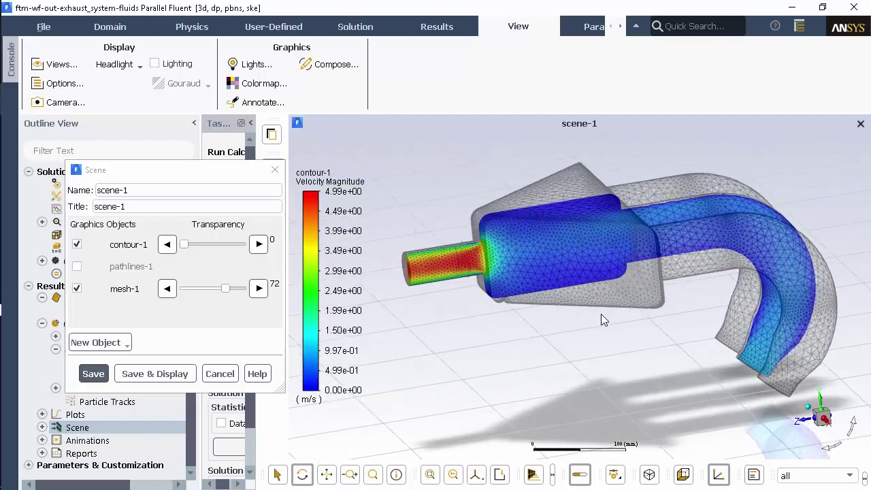